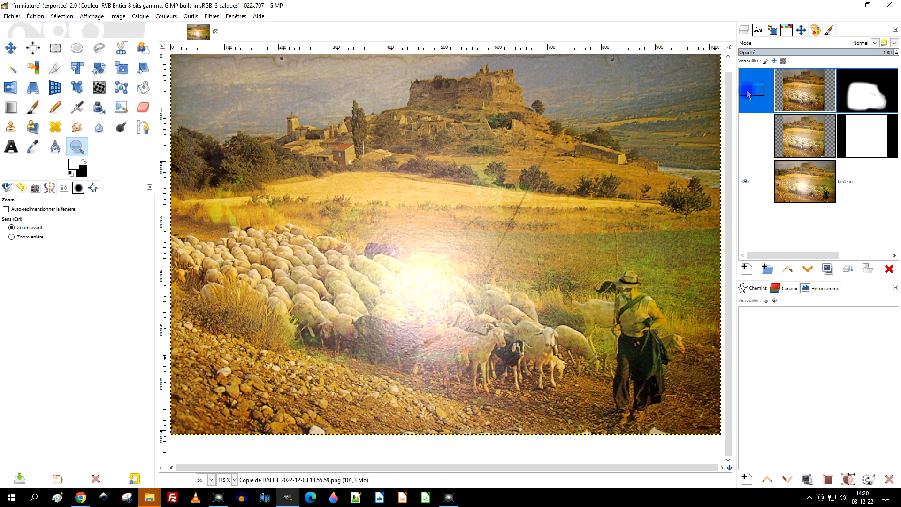
- Toggle the top layer's visibility to compare the painting with and without the repaired sheep area
left_click(747, 90)
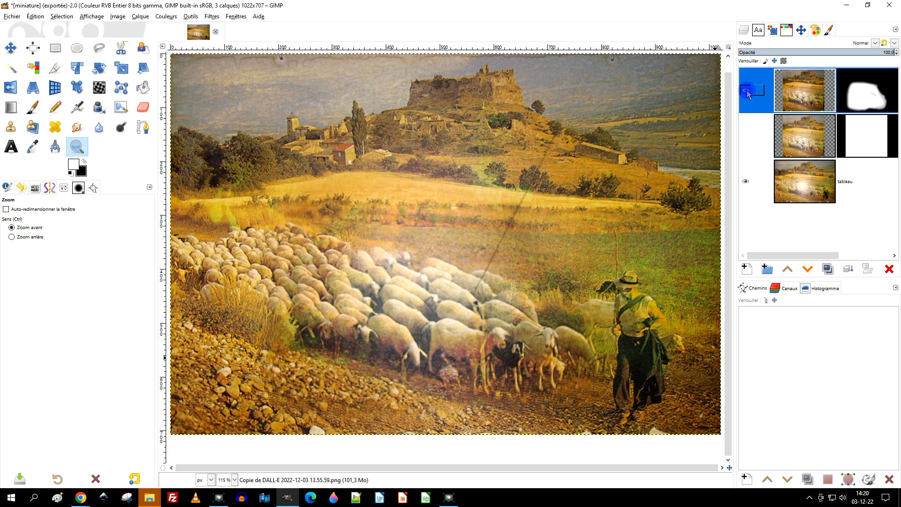
left_click(747, 90)
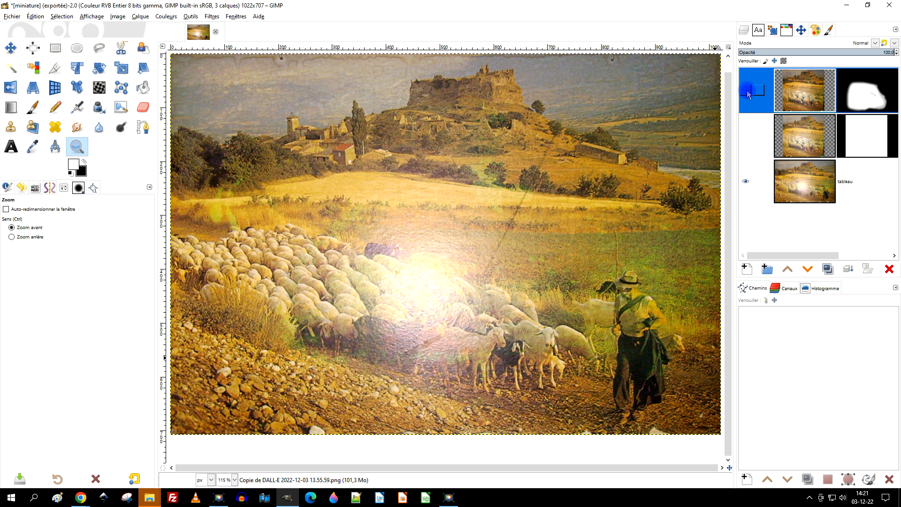
left_click(748, 93)
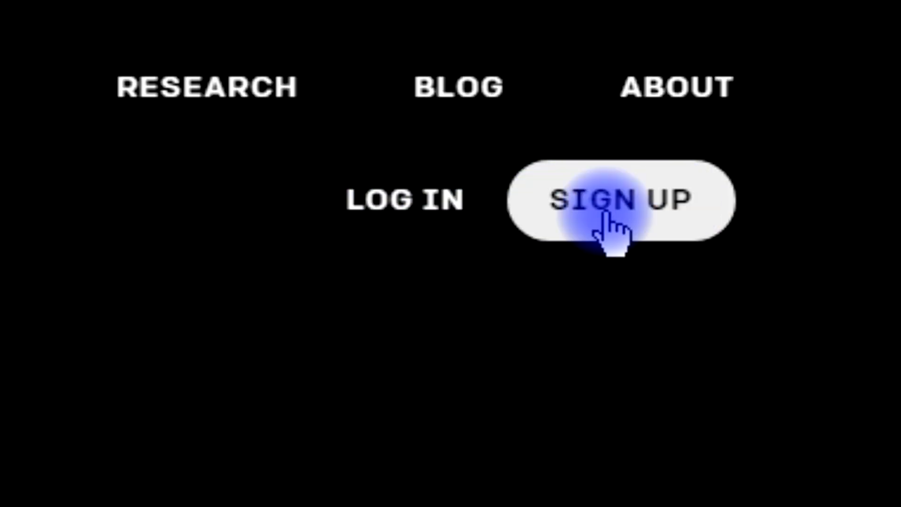
- Log in to DALL-E in the browser and upload miniature.jpg from the Images folder for editing
left_click(435, 194)
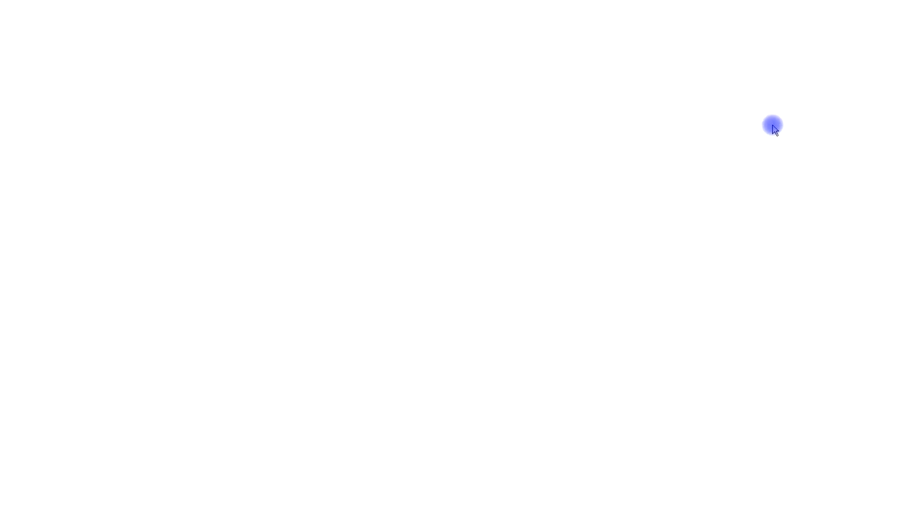
left_click(419, 326)
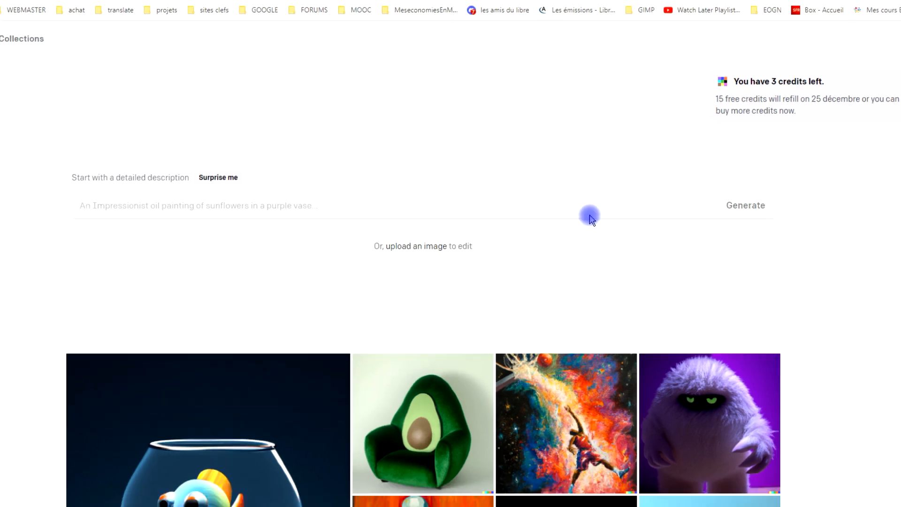
scroll(568, 242, "down", 5)
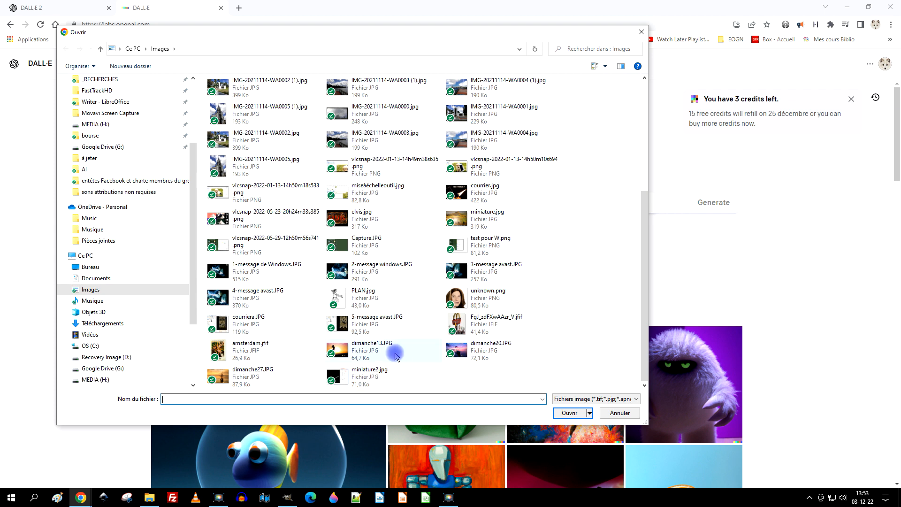
double_click(474, 218)
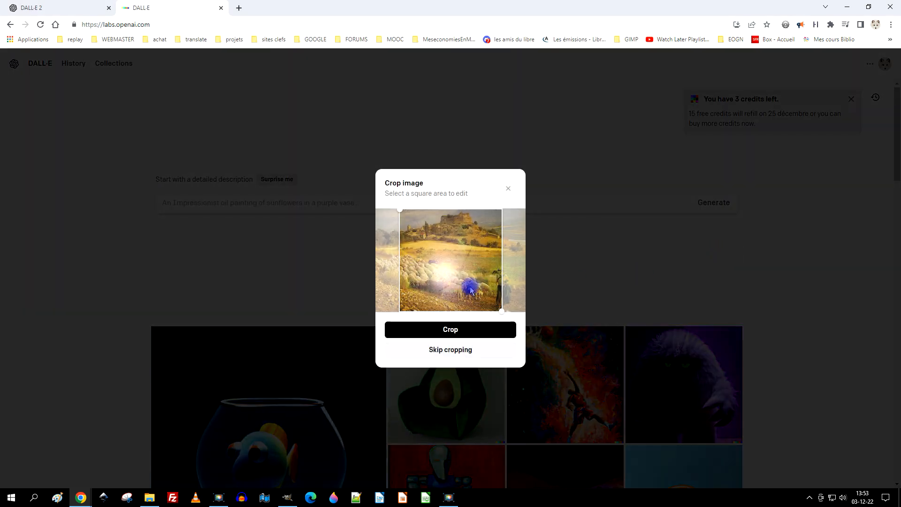
- Crop the uploaded painting to a square shifted slightly left around the flock, and open the cropped image for editing
left_click_drag(471, 277, 467, 281)
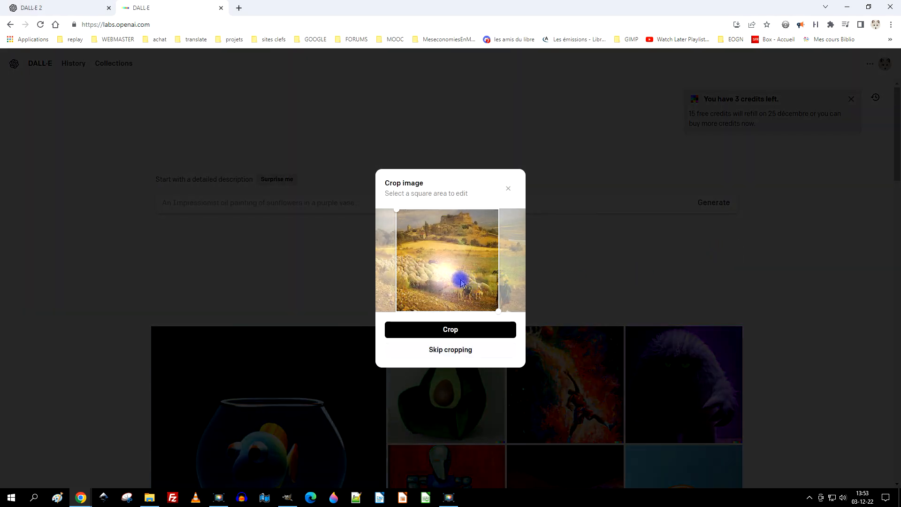
left_click(453, 331)
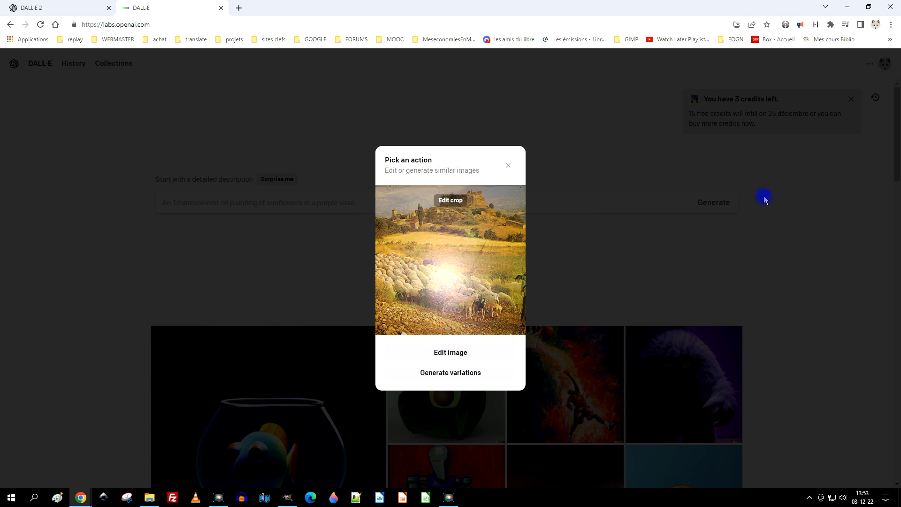
left_click(455, 353)
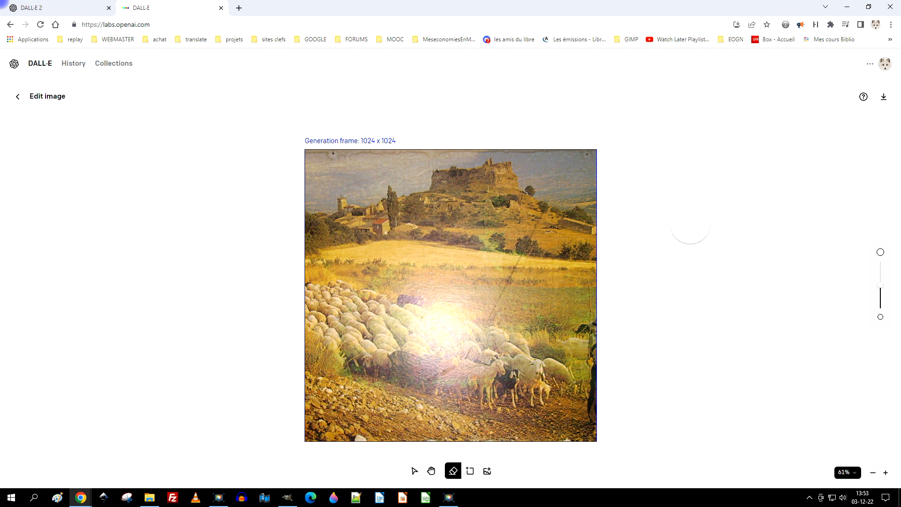
- Erase the bright glare over the middle of the flock, including its surrounding edges and the ground just below
mouse_move(423, 314)
left_mouse_down()
mouse_move(446, 306)
mouse_move(455, 347)
mouse_move(465, 325)
mouse_move(420, 294)
mouse_move(401, 338)
mouse_move(448, 368)
mouse_move(471, 331)
mouse_move(429, 371)
mouse_move(455, 344)
left_mouse_up()
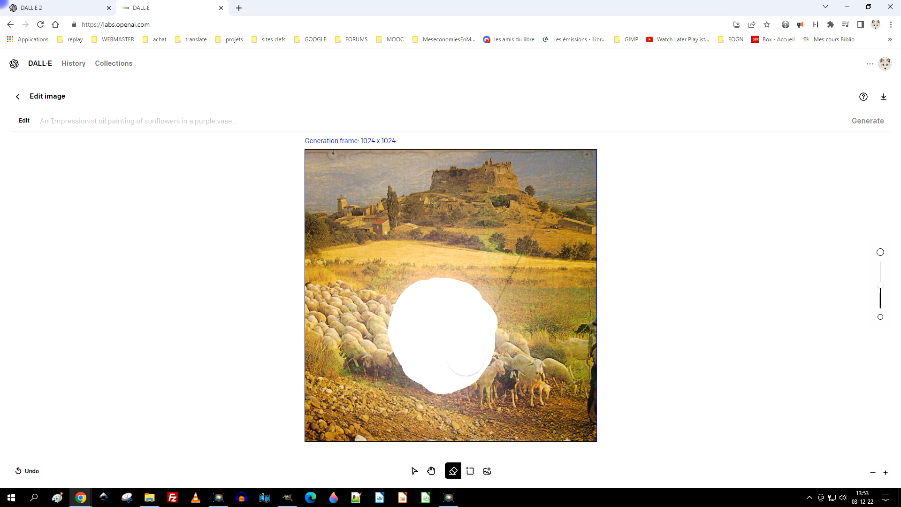
left_click_drag(430, 375, 435, 382)
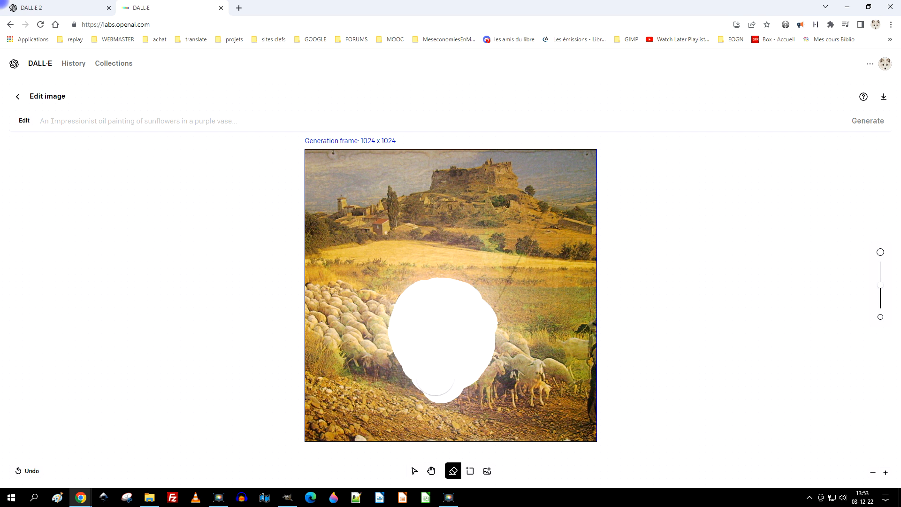
mouse_move(474, 347)
left_mouse_down()
mouse_move(478, 367)
mouse_move(464, 373)
mouse_move(490, 341)
mouse_move(488, 316)
mouse_move(472, 295)
mouse_move(420, 294)
mouse_move(406, 342)
mouse_move(434, 385)
left_mouse_up()
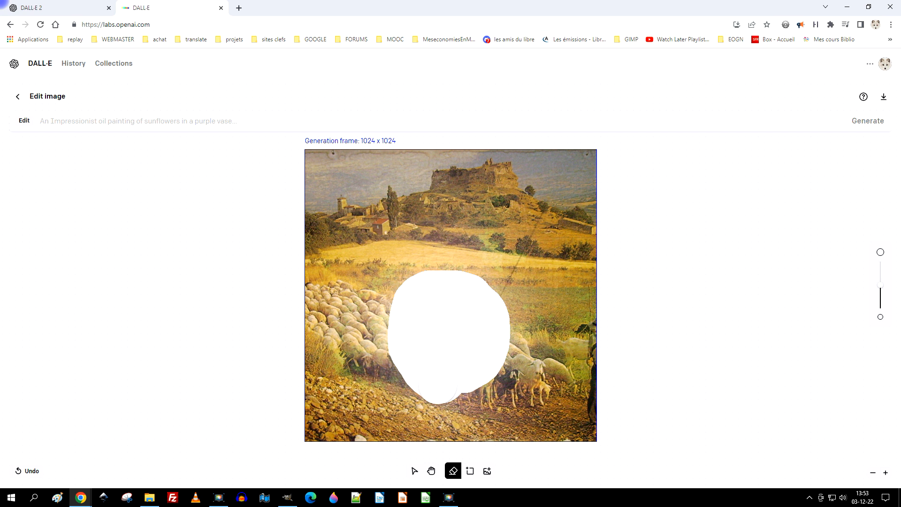
- Generate a fill for the erased area with the prompt "sheep"
left_click(183, 124)
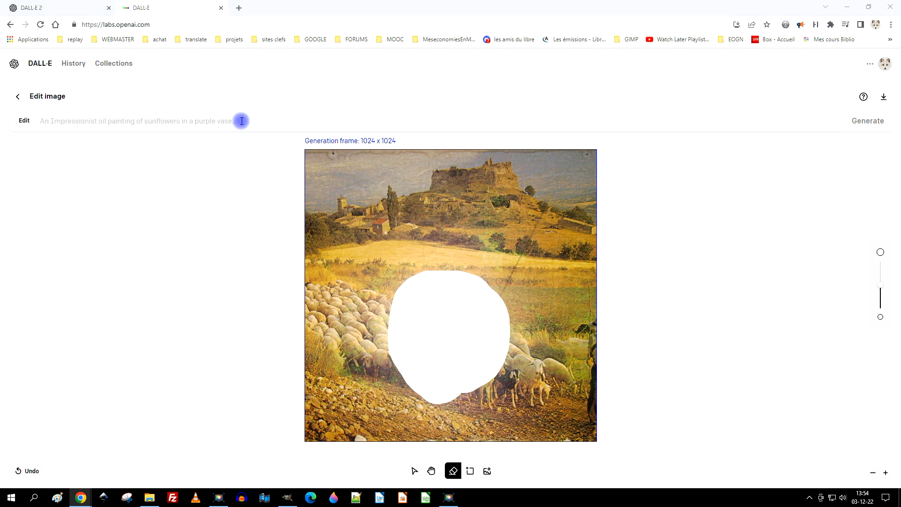
left_click(242, 121)
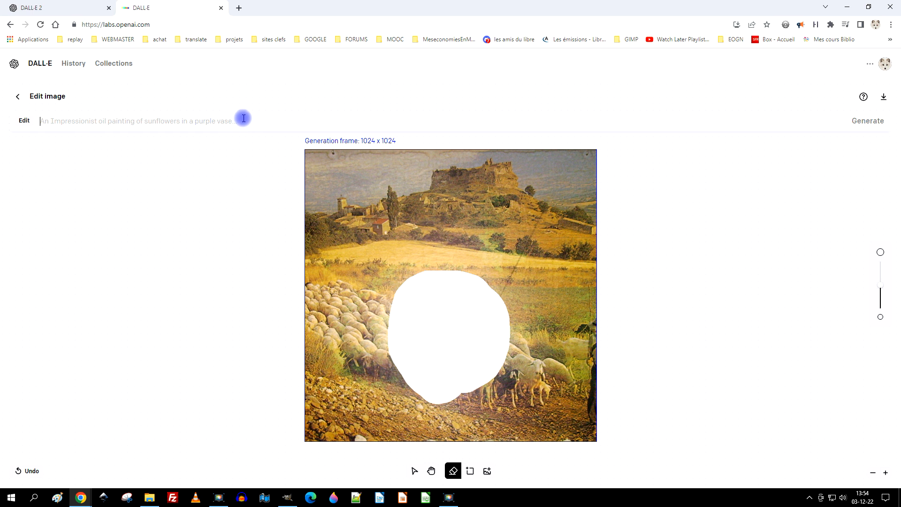
type("sheep")
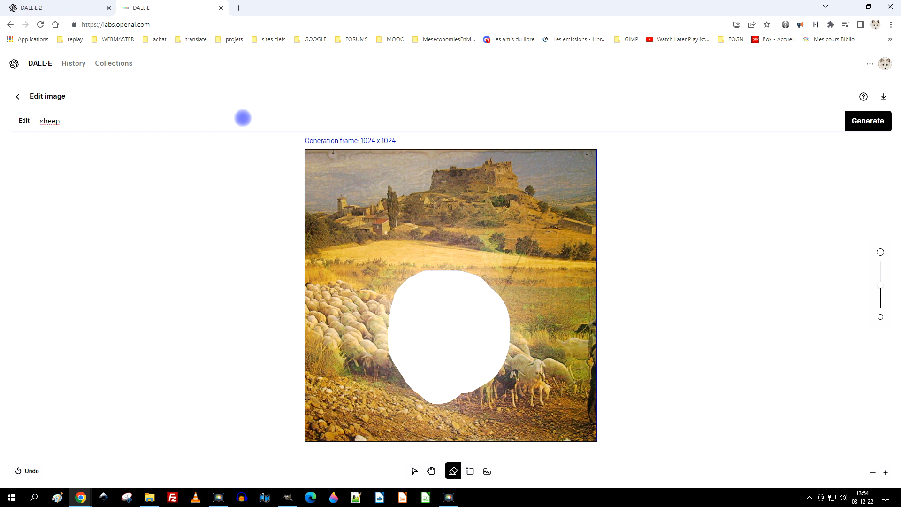
left_click(862, 122)
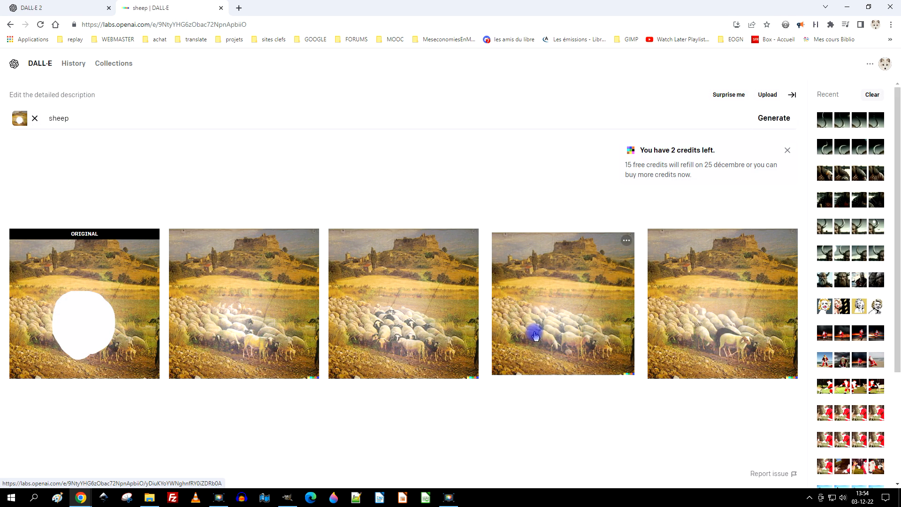
- Open the third generated variation and download it as DALL-E 2022-12-03 13.55.59.png into the 12_decembre folder
left_click(563, 332)
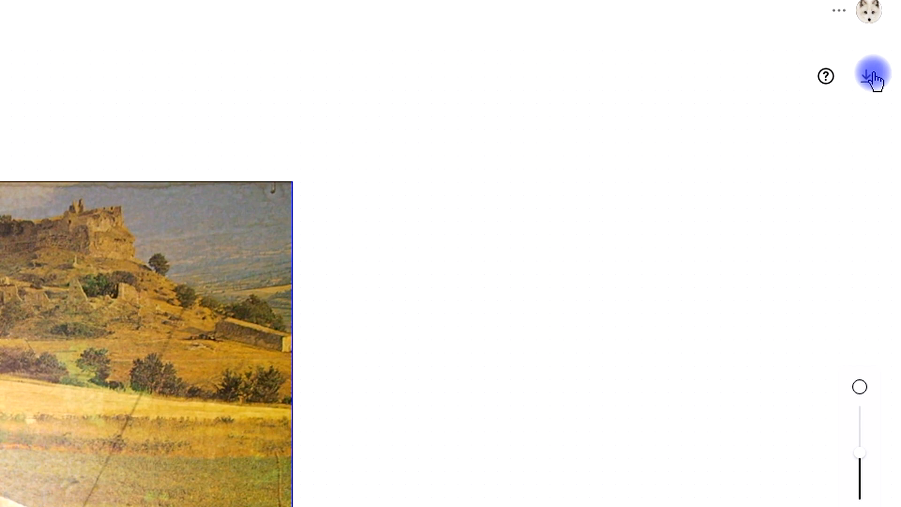
left_click(867, 80)
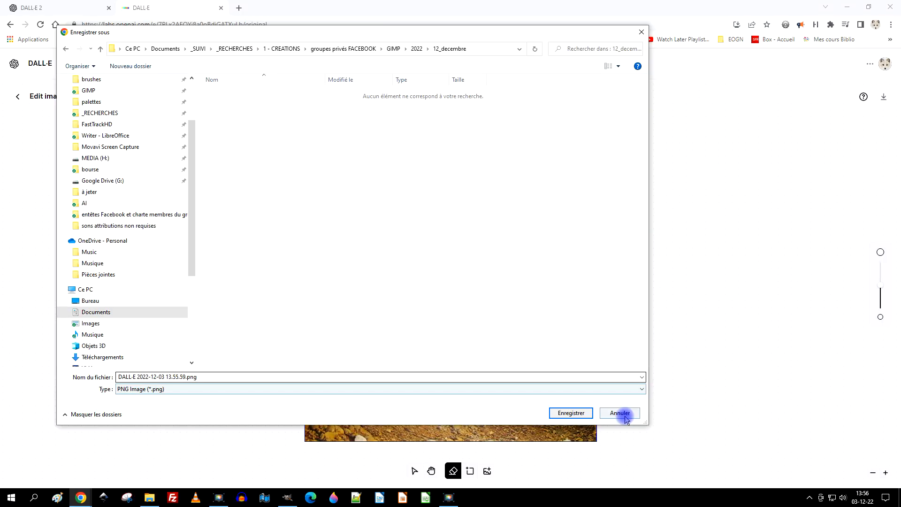
left_click(582, 412)
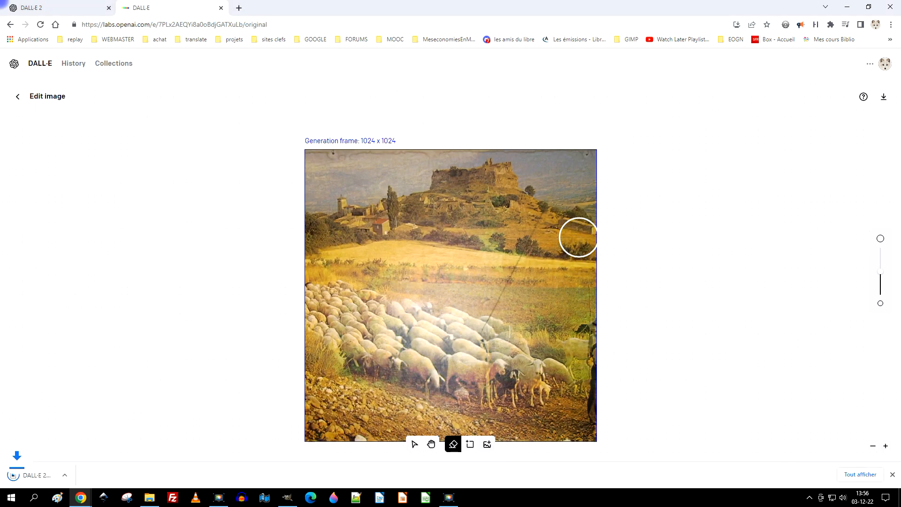
- Switch to GIMP and open DALL-E 2022-12-03 13.55.59.png from the 2022/12_decembre folder as a new layer above the painting
left_click(288, 498)
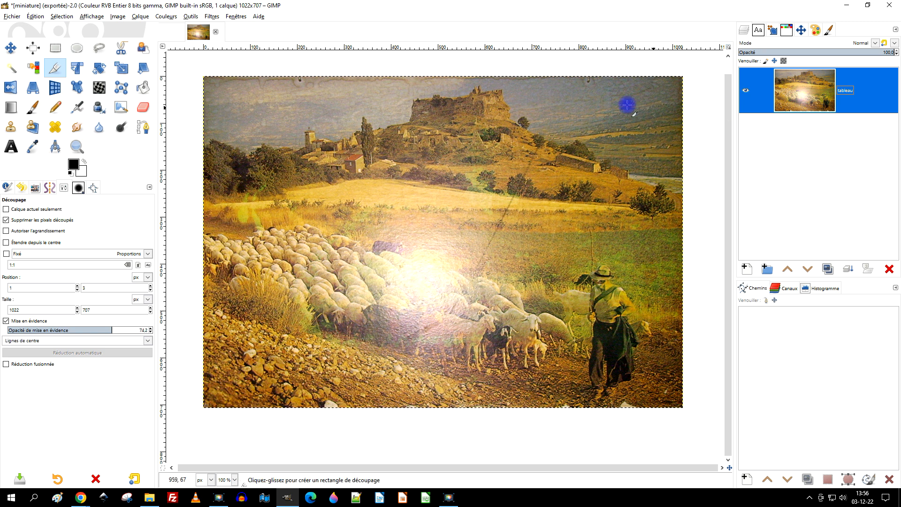
left_click(38, 18)
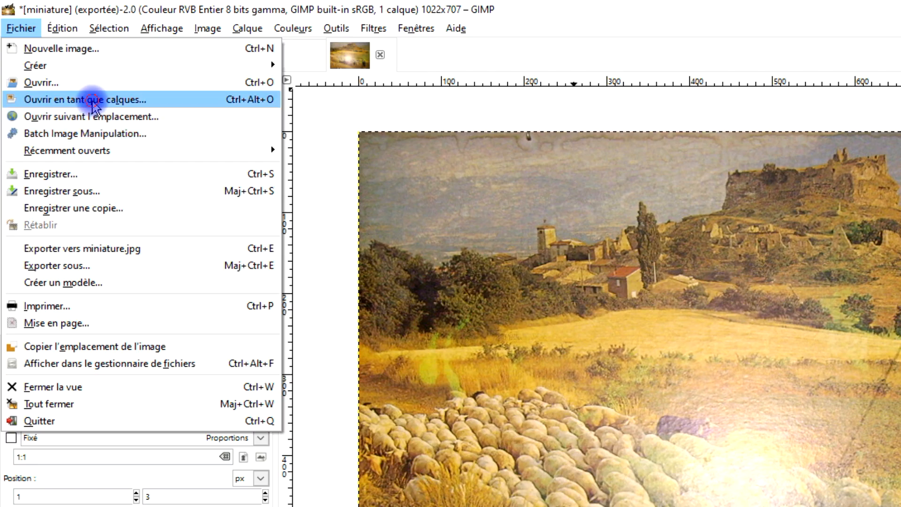
left_click(92, 100)
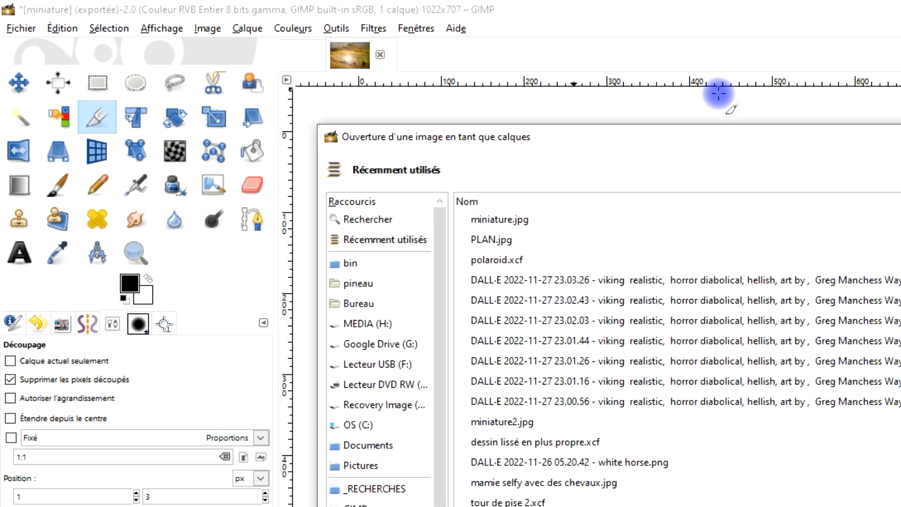
left_click(371, 504)
double_click(492, 319)
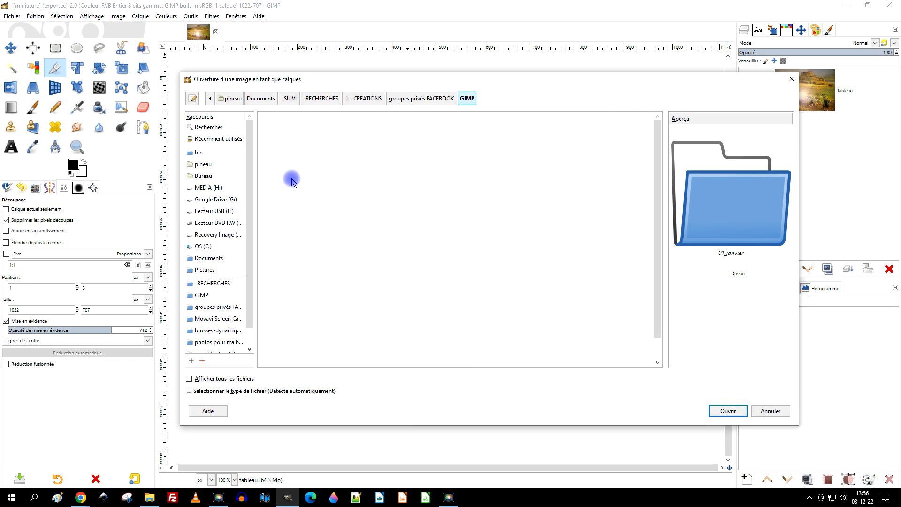
double_click(287, 258)
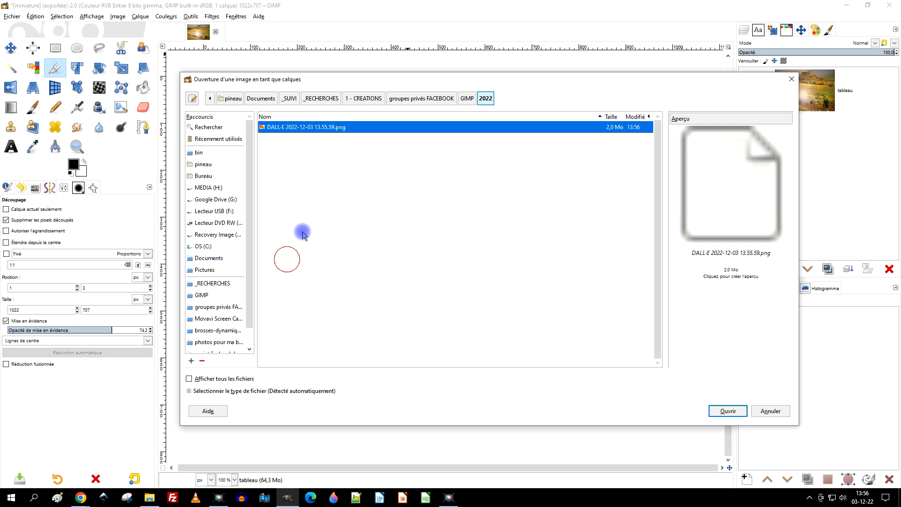
double_click(304, 127)
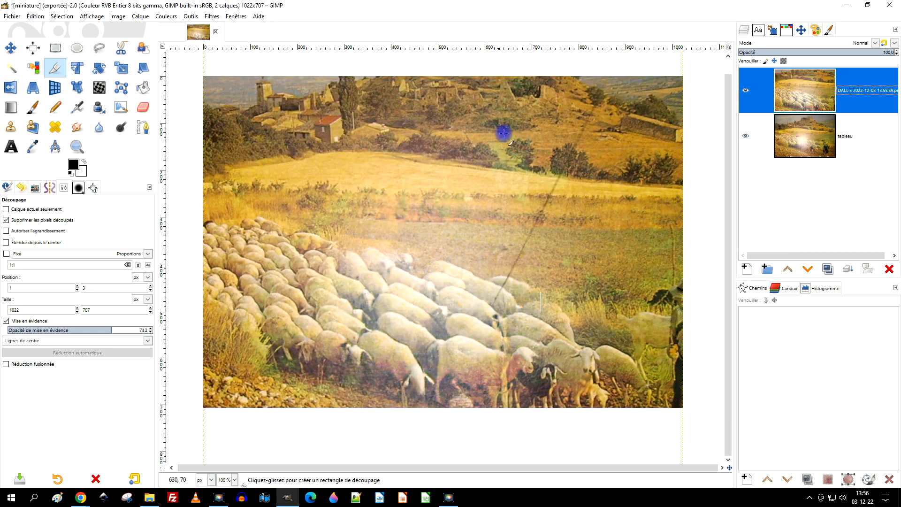
- Activate the Scale tool with its proportions kept and scaling around the centre off
scroll(456, 206, "down", 2)
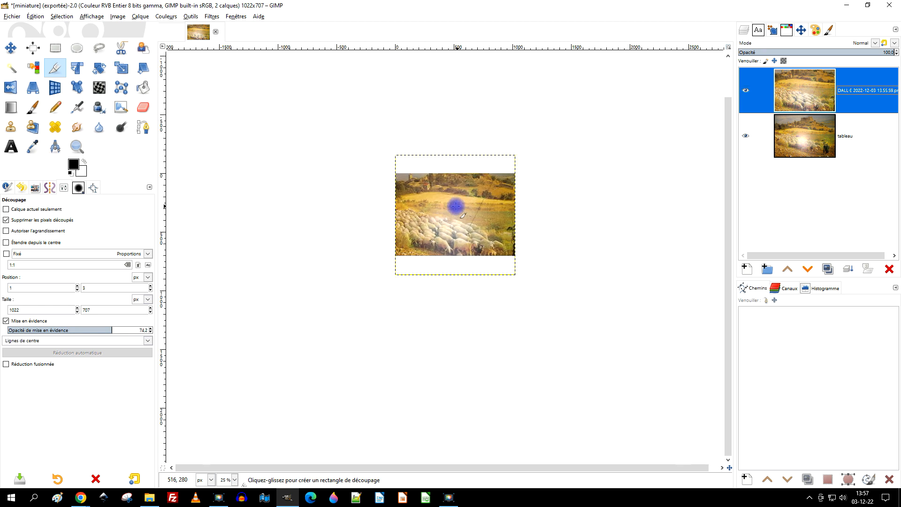
scroll(455, 208, "up", 3)
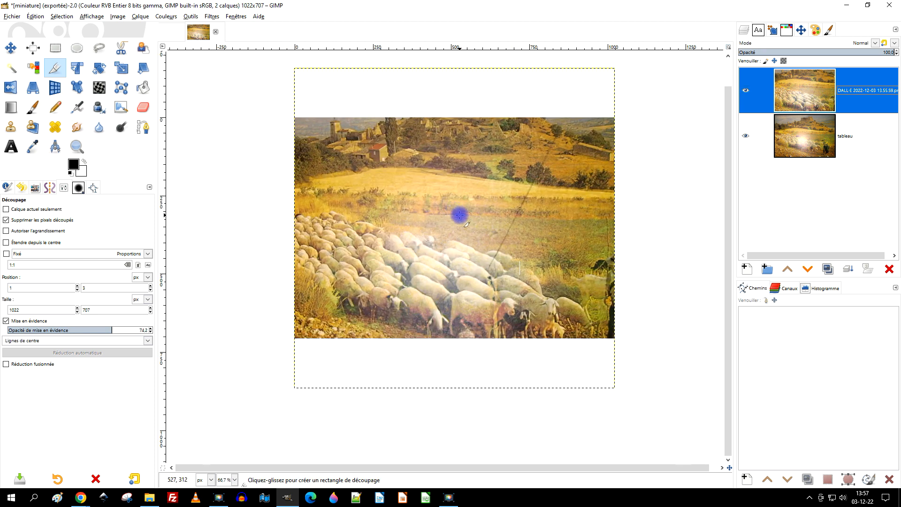
scroll(454, 226, "down", 3)
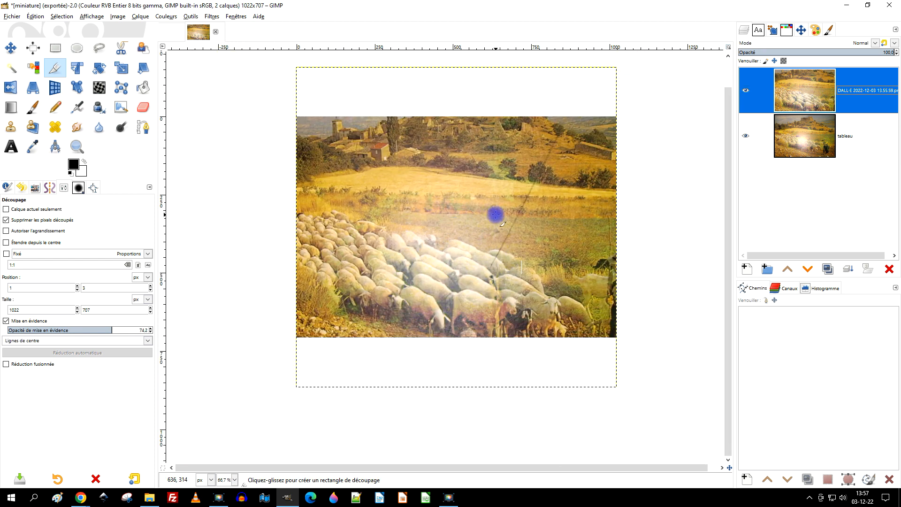
scroll(455, 233, "up", 2)
scroll(456, 236, "down", 1)
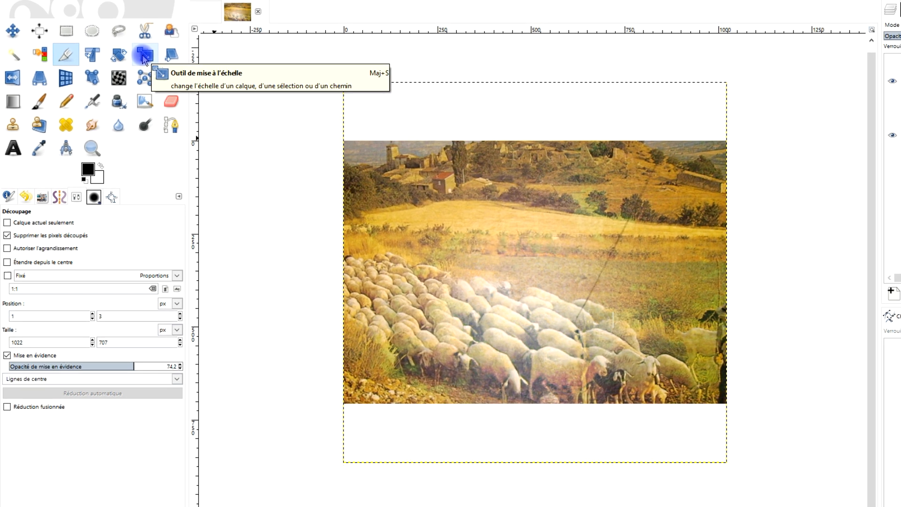
left_click(133, 61)
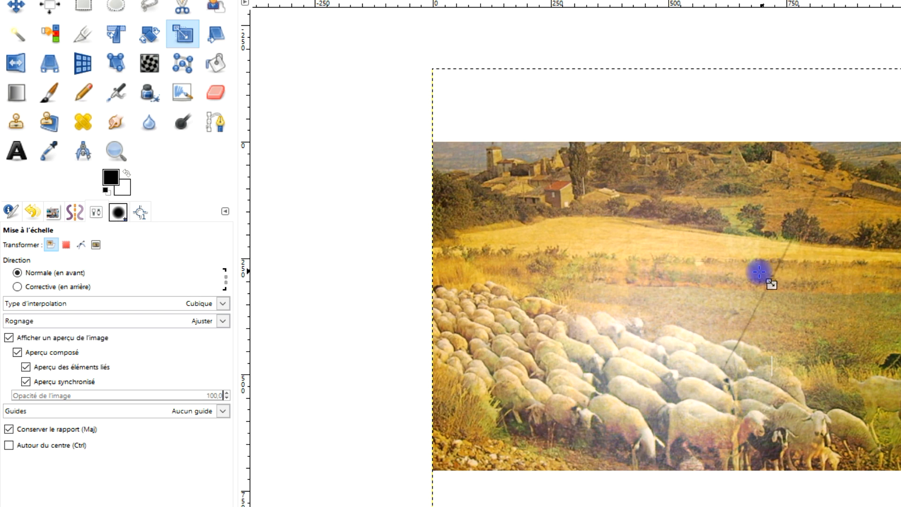
left_click(23, 447)
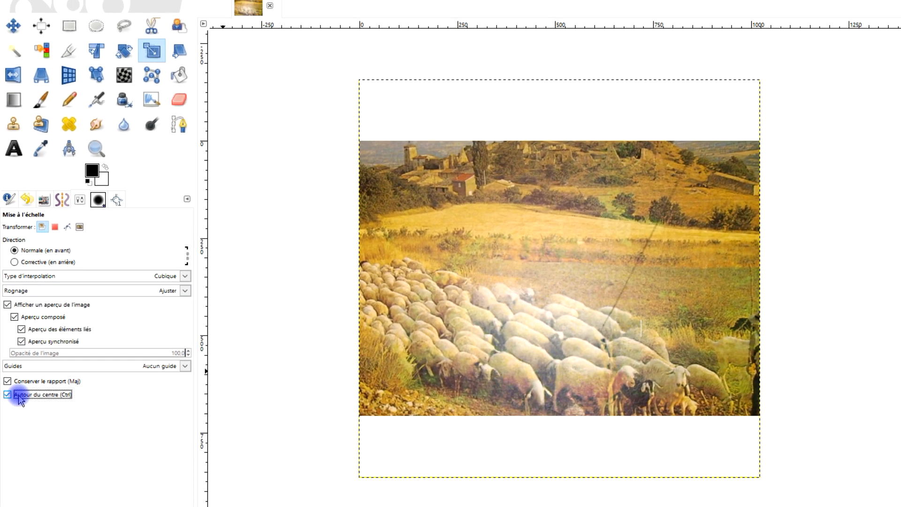
left_click(19, 396)
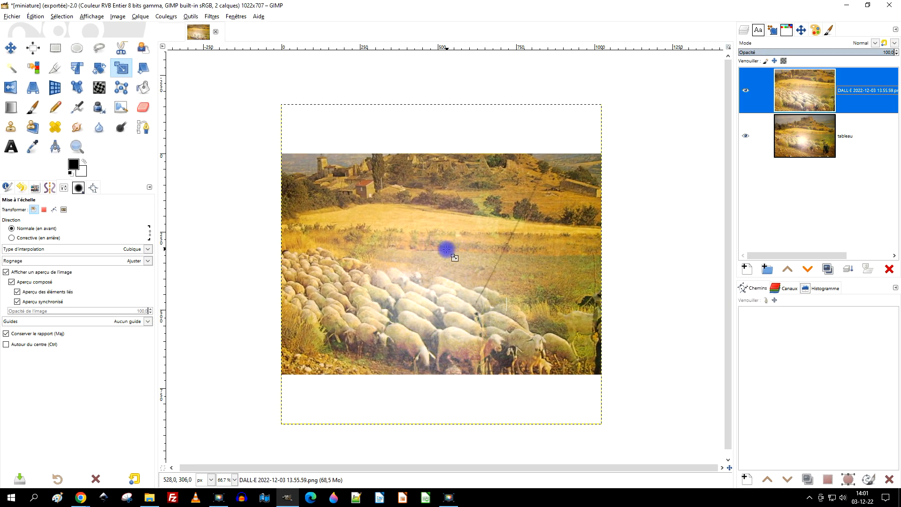
- Scale the generated DALL-E layer down proportionally to 856 × 856 px and set its opacity to 72.7
scroll(448, 250, "down", 2, "ctrl")
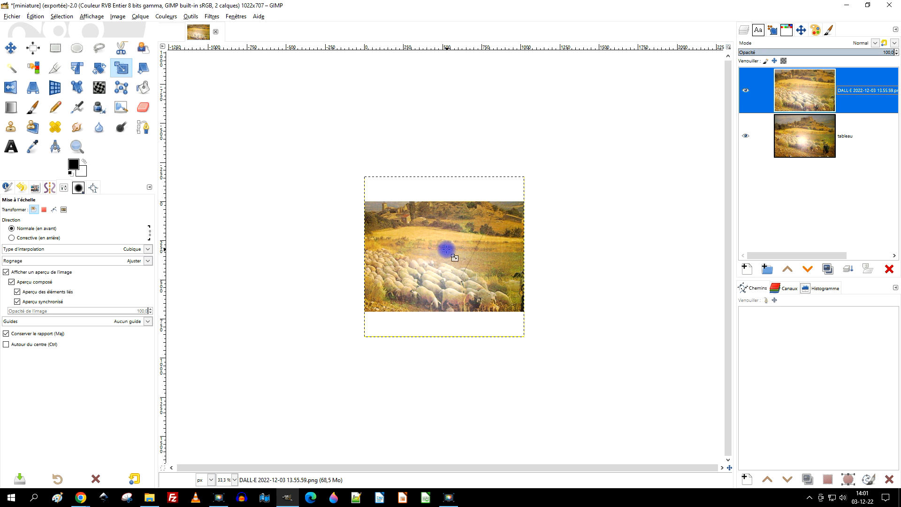
scroll(446, 249, "up", 2, "ctrl")
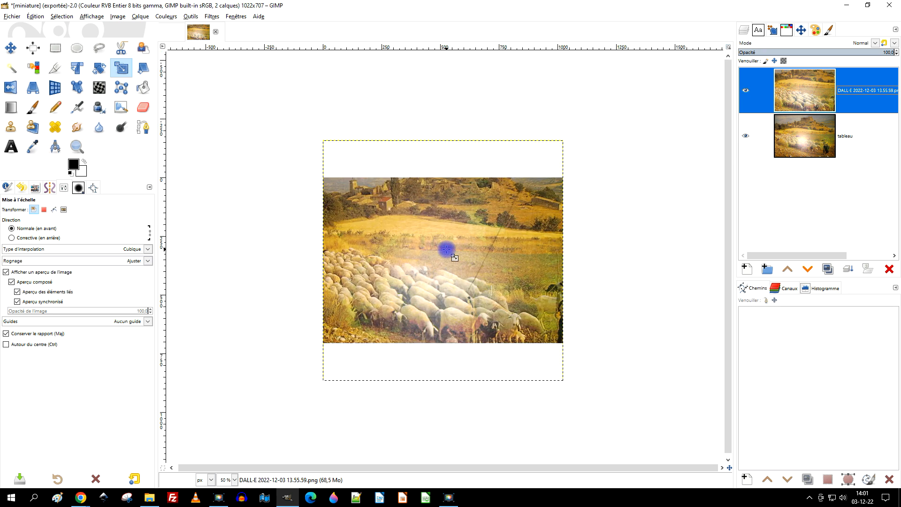
left_click_drag(520, 220, 491, 230)
scroll(434, 266, "up", 1)
scroll(420, 266, "down", 1)
scroll(361, 261, "up", 1)
scroll(407, 248, "down", 1)
scroll(408, 244, "up", 1)
scroll(408, 243, "down", 1)
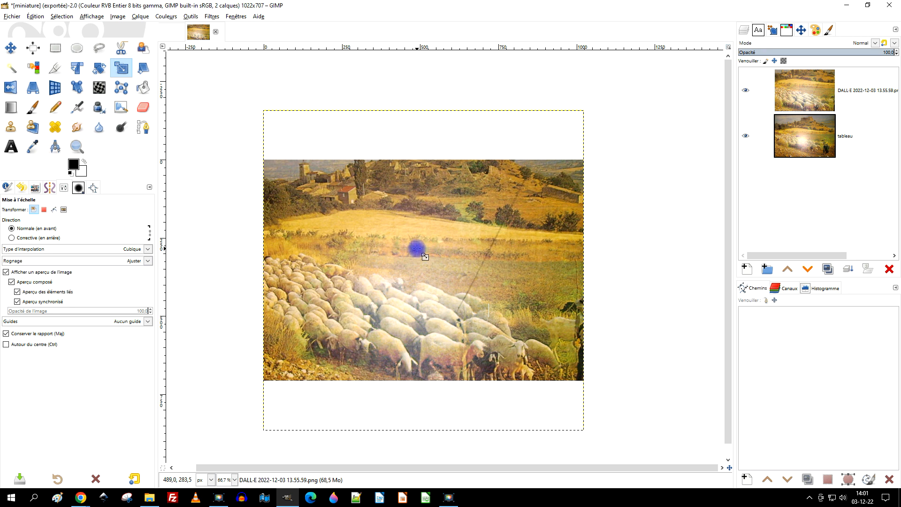
left_click(417, 249)
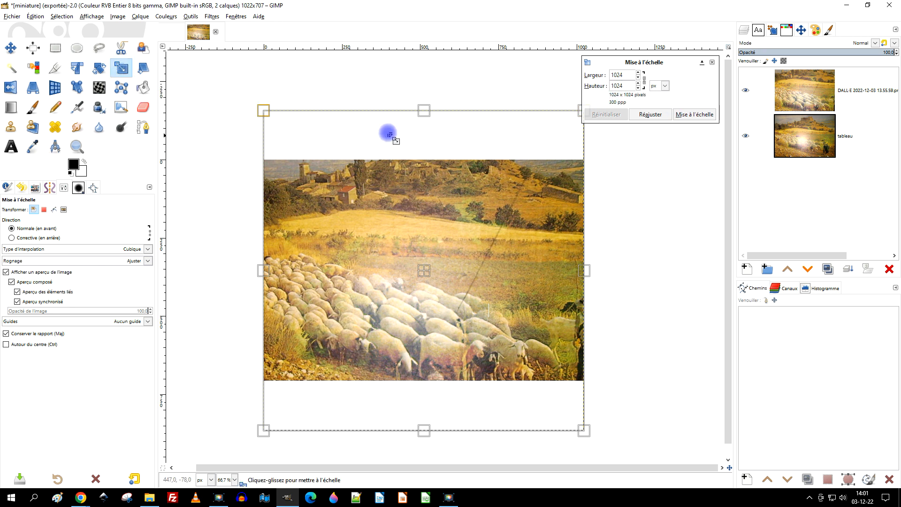
left_click_drag(264, 109, 348, 164)
left_click(850, 53)
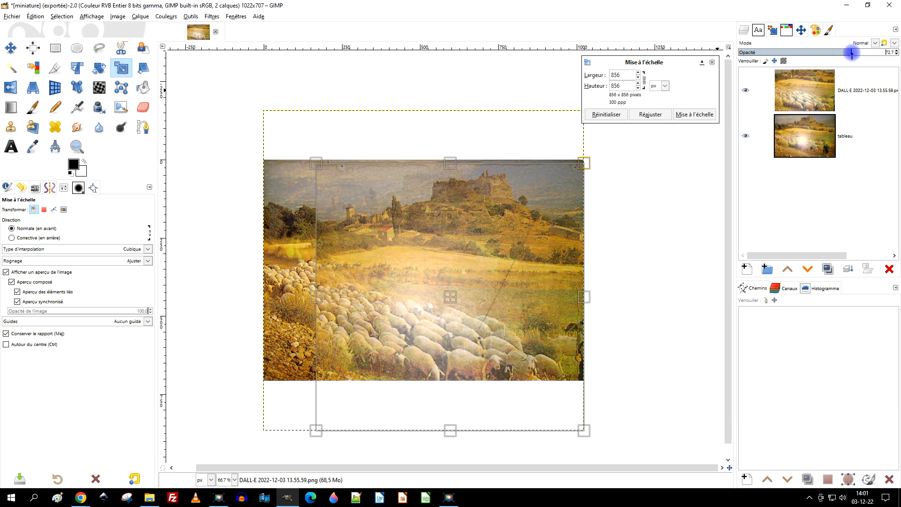
- Move the semi-transparent generated layer so its flock and shepherd roughly overlap those in the painting
scroll(453, 267, "up", 1)
left_click_drag(469, 244, 450, 233)
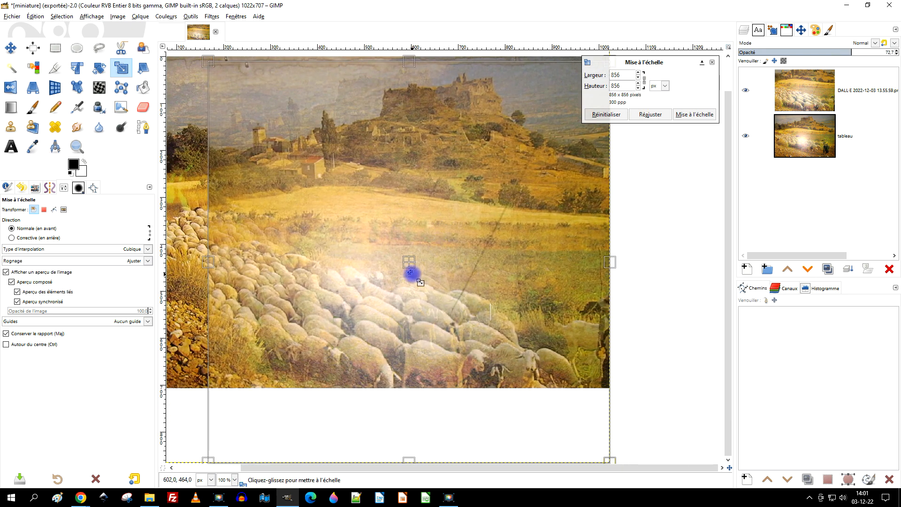
left_click_drag(409, 263, 322, 211)
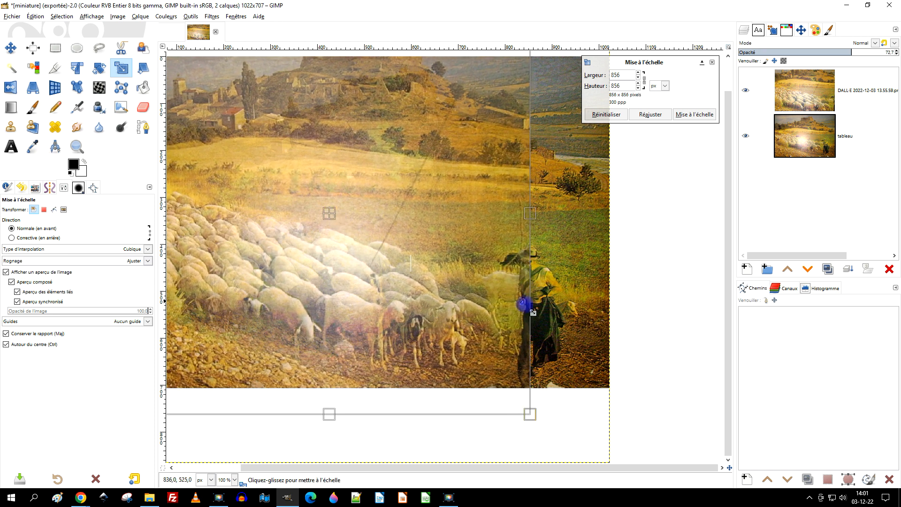
scroll(569, 321, "up", 1)
left_click_drag(560, 311, 537, 264)
mouse_move(206, 119)
left_mouse_down()
mouse_move(169, 119)
mouse_move(205, 117)
mouse_move(212, 129)
left_mouse_up()
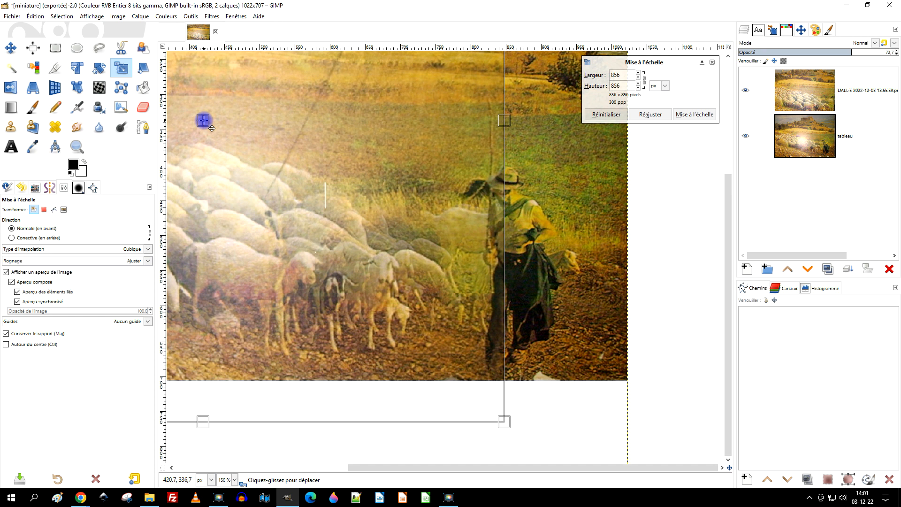
- Fine-tune the generated layer's position around the shepherd's body and the nearest sheep
scroll(488, 263, "up", 3)
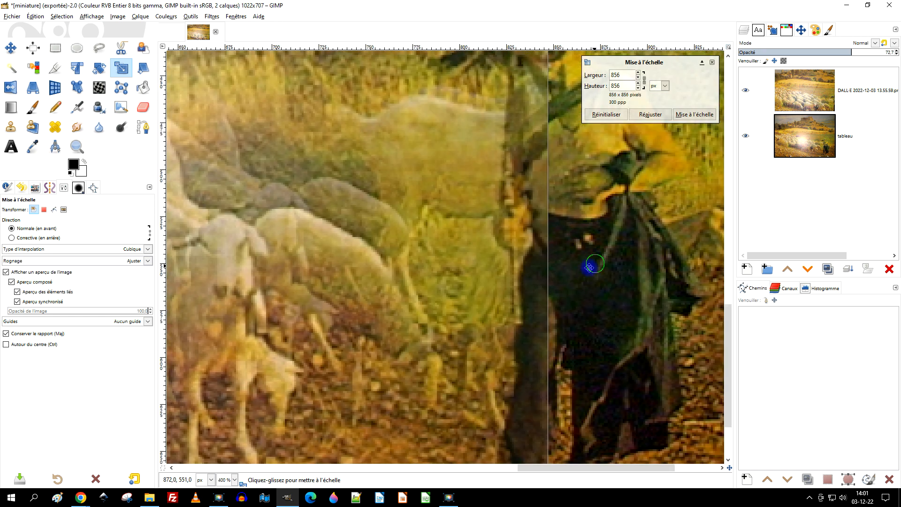
left_click_drag(595, 263, 565, 247)
left_click_drag(272, 237, 473, 292)
scroll(473, 292, "down", 2)
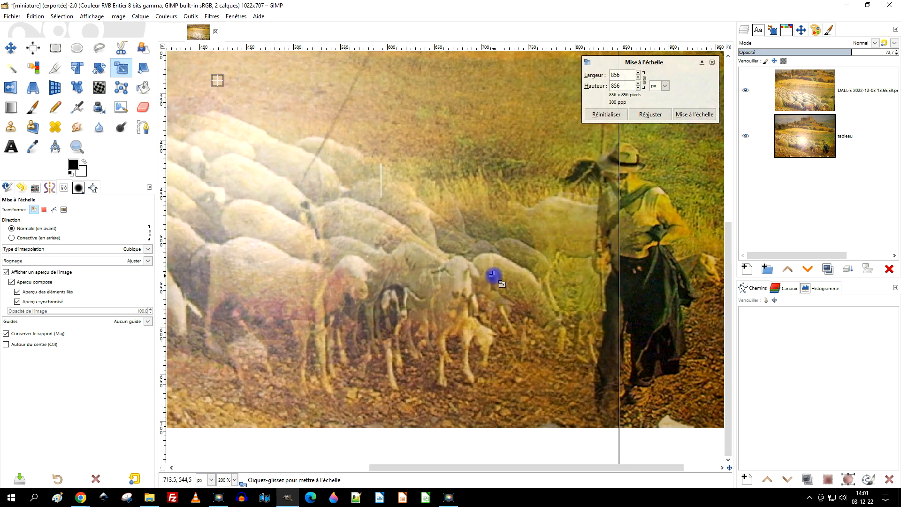
scroll(493, 276, "down", 1)
mouse_move(295, 138)
left_mouse_down()
mouse_move(269, 130)
mouse_move(294, 127)
mouse_move(289, 122)
mouse_move(296, 130)
left_mouse_up()
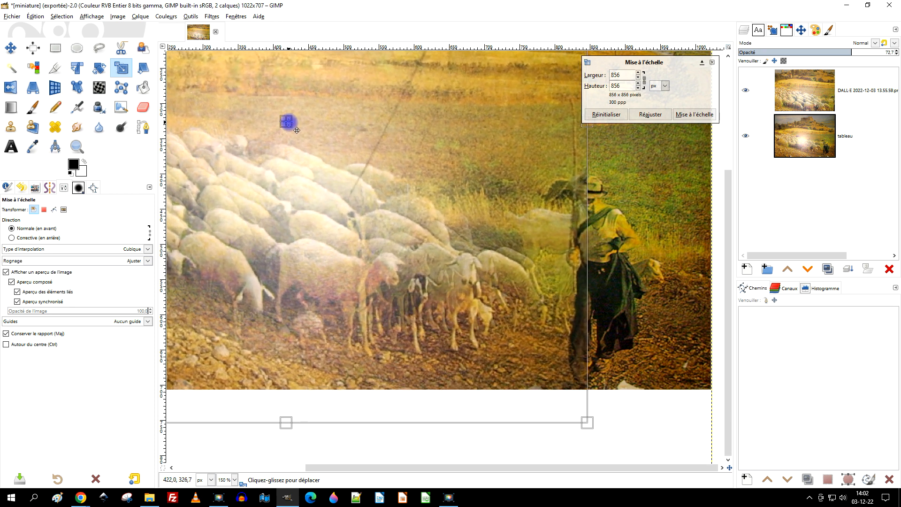
- Reduce the generated layer proportionally to 803 × 803 px while realigning it with the shepherd and sheep
left_click_drag(579, 426, 573, 405)
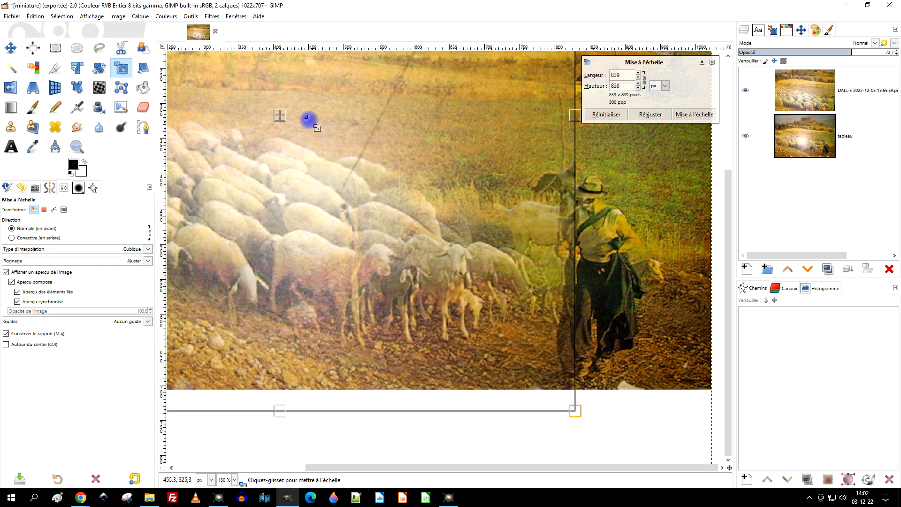
left_click_drag(288, 128, 300, 141)
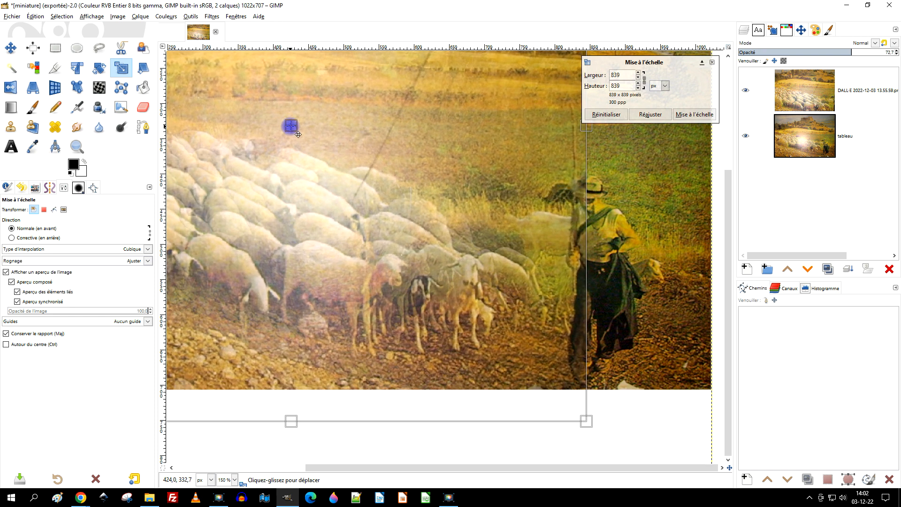
scroll(616, 222, "up", 1)
scroll(616, 259, "down", 1)
left_click_drag(626, 316, 577, 231)
scroll(568, 323, "up", 1)
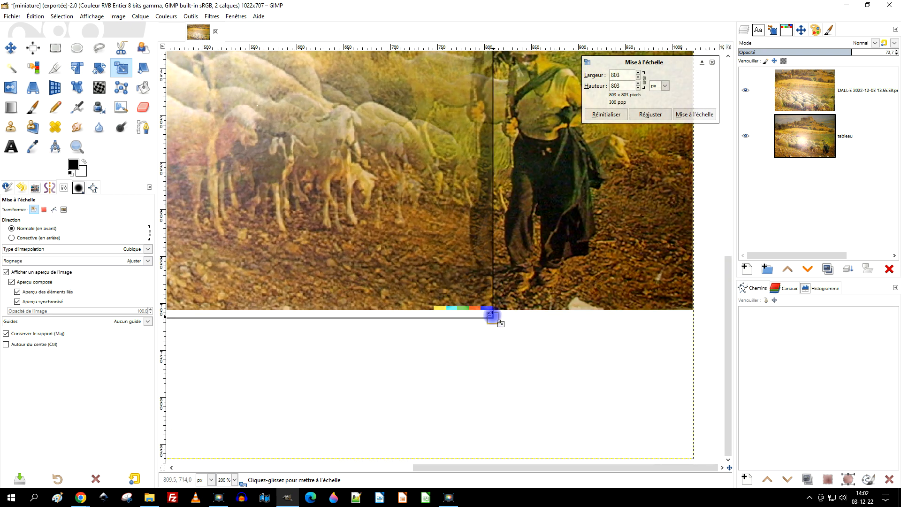
- Shrink the generated layer to 777 × 777 px, align it with the shepherd and flock, and apply the scaling
left_click_drag(579, 209, 614, 298)
left_click_drag(290, 138, 429, 182)
left_click_drag(286, 444, 275, 430)
left_click_drag(275, 62, 303, 104)
scroll(311, 111, "down", 1)
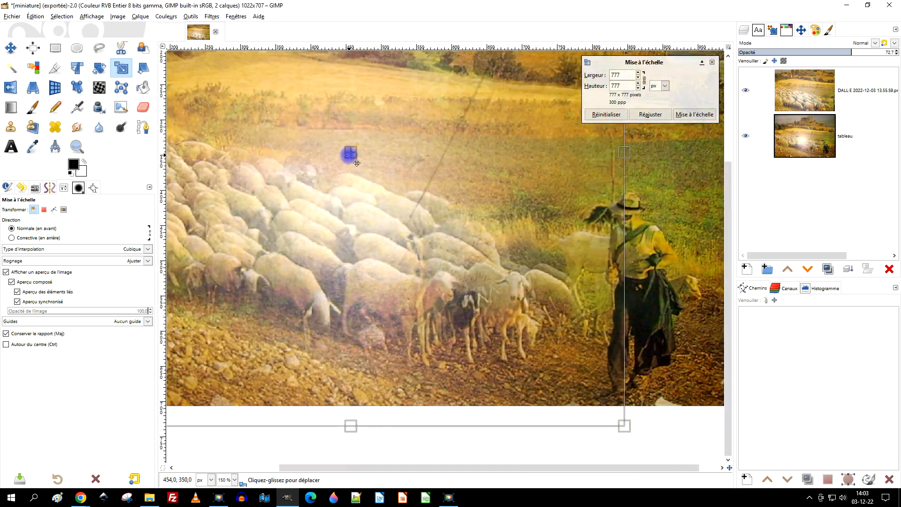
scroll(576, 221, "up", 2)
scroll(448, 249, "down", 4)
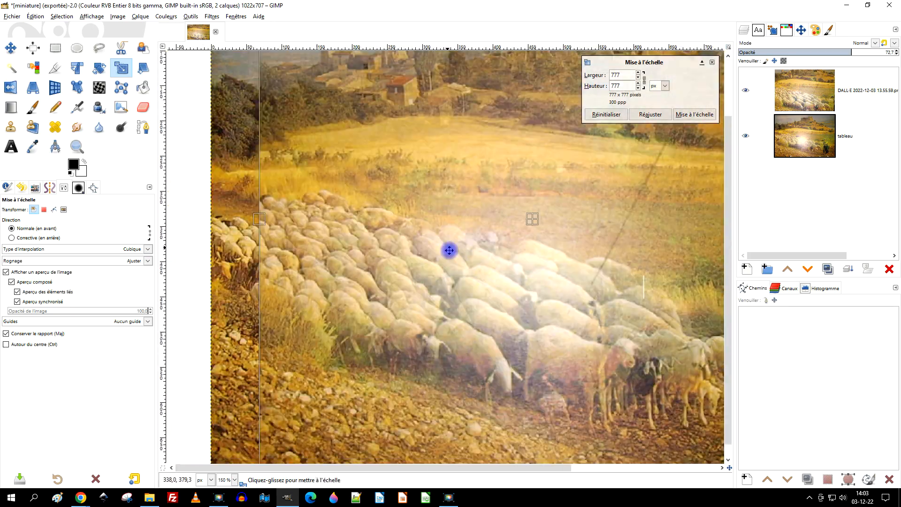
scroll(611, 340, "up", 4)
key("Return")
- Lower the generated layer's opacity to 56.2 and check its placement over the painting with the Move tool active
key("m")
left_click(827, 55)
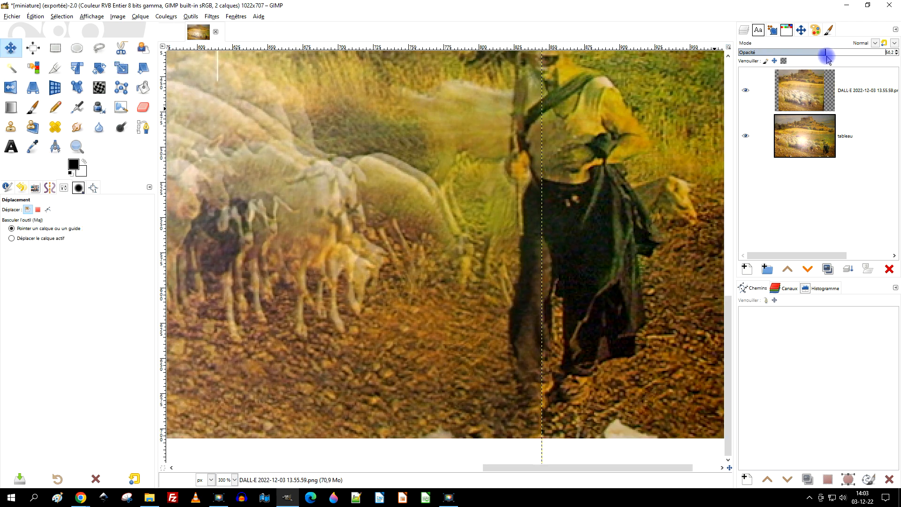
left_click_drag(638, 177, 639, 177)
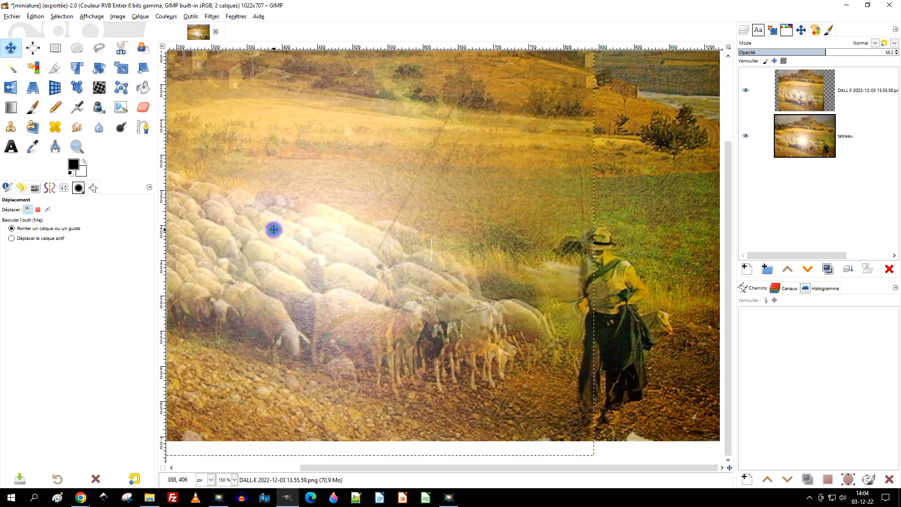
left_click(746, 90)
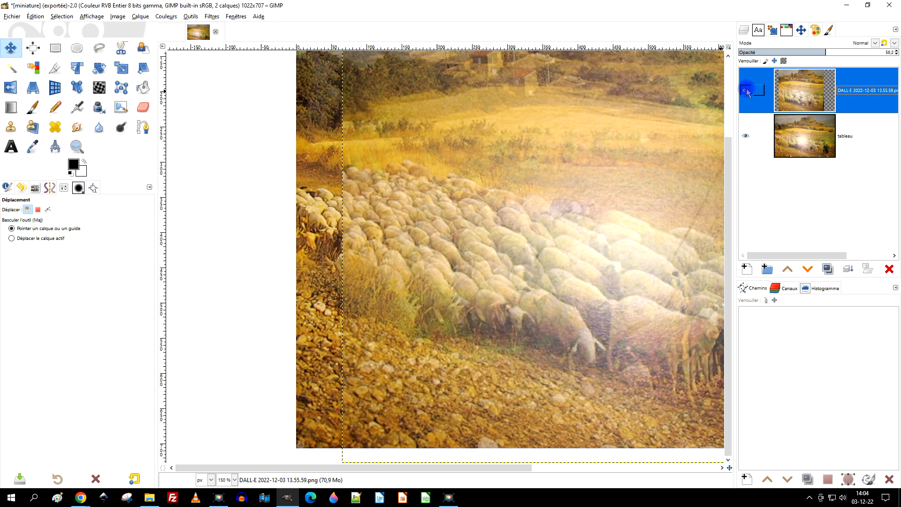
- Scale the generated layer again with proportions unlocked, narrowing it from its left edge to 711 × 728 px
scroll(449, 259, "down", 3)
left_click(121, 68)
scroll(437, 234, "up", 2)
left_click(436, 234)
left_click(6, 334)
scroll(266, 282, "up", 2)
left_click_drag(254, 242, 280, 241)
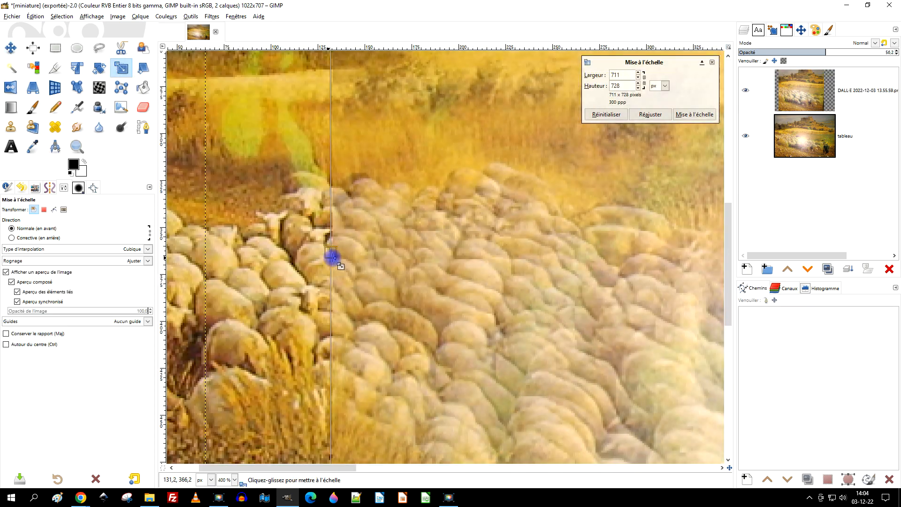
- Adjust the generated layer's edges to 706 × 744 px to match the painting's castle and flock
scroll(332, 257, "down", 5)
scroll(404, 194, "up", 5)
left_click_drag(692, 188, 692, 187)
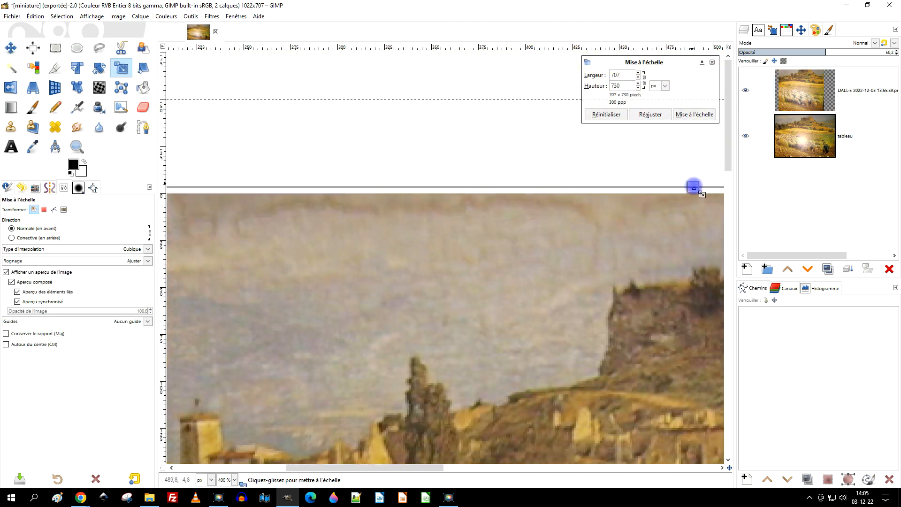
scroll(692, 187, "down", 5)
scroll(354, 254, "up", 5)
left_click_drag(369, 287, 378, 287)
scroll(378, 286, "down", 4)
scroll(544, 116, "up", 1)
left_click_drag(550, 126, 550, 114)
scroll(469, 247, "down", 2)
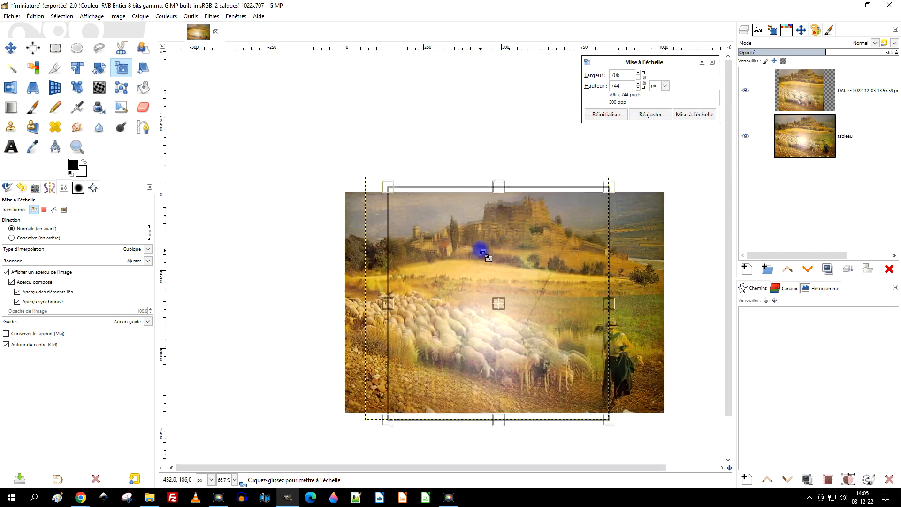
- Refine the generated layer's upper and lower edges to a height of 720 px, matching the flock and landscape
scroll(499, 413, "up", 3)
scroll(526, 366, "down", 2)
scroll(300, 155, "down", 1)
scroll(425, 111, "up", 1)
scroll(423, 318, "up", 3)
scroll(423, 318, "down", 2)
scroll(544, 413, "up", 2)
left_click_drag(664, 435, 664, 416)
scroll(664, 416, "down", 3)
scroll(436, 418, "up", 3)
scroll(437, 419, "down", 2)
left_click_drag(525, 113, 525, 119)
scroll(524, 197, "down", 2)
scroll(434, 415, "up", 3)
mouse_move(410, 418)
left_mouse_down()
mouse_move(409, 439)
mouse_move(410, 415)
left_mouse_up()
scroll(411, 273, "down", 2)
scroll(413, 244, "down", 1)
scroll(422, 235, "up", 1)
scroll(249, 271, "up", 1)
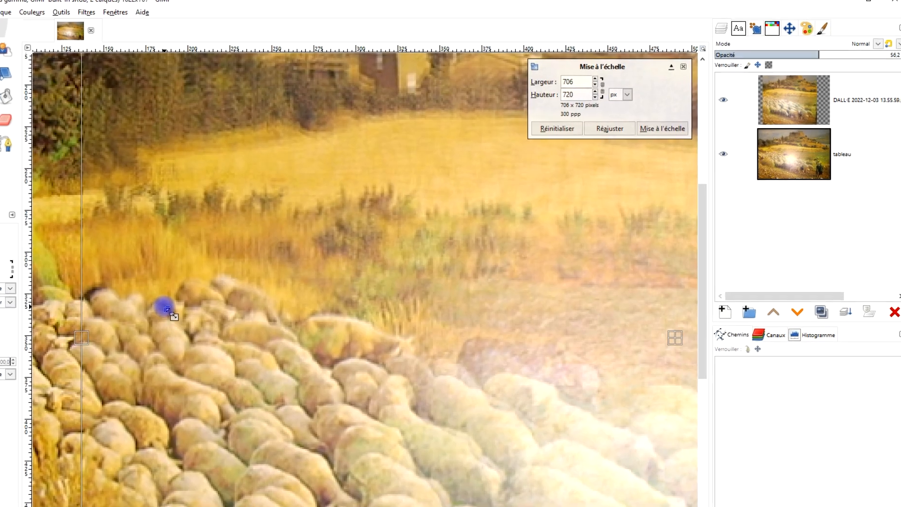
- Check the overlap around the field and shepherd, and apply the 706 × 720 px scaling
scroll(479, 284, "down", 1)
scroll(414, 260, "up", 1)
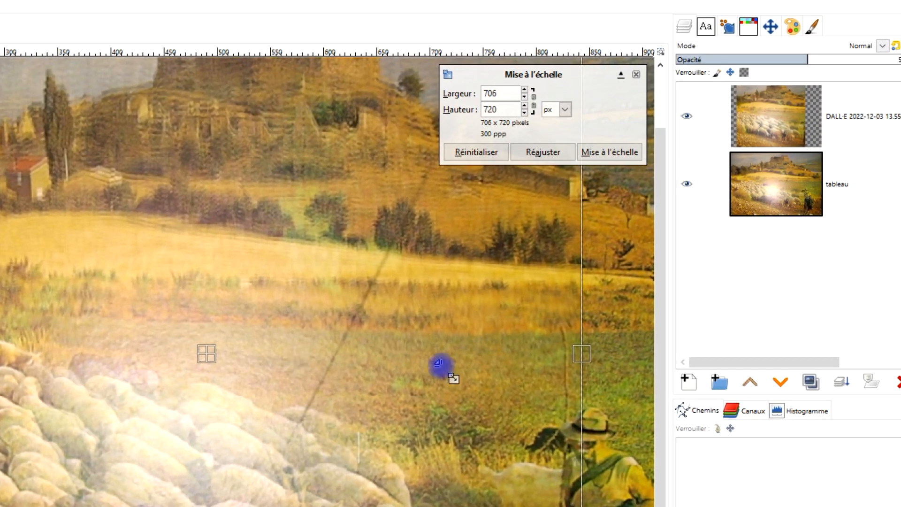
left_click_drag(498, 320, 447, 447)
left_click_drag(550, 434, 447, 226)
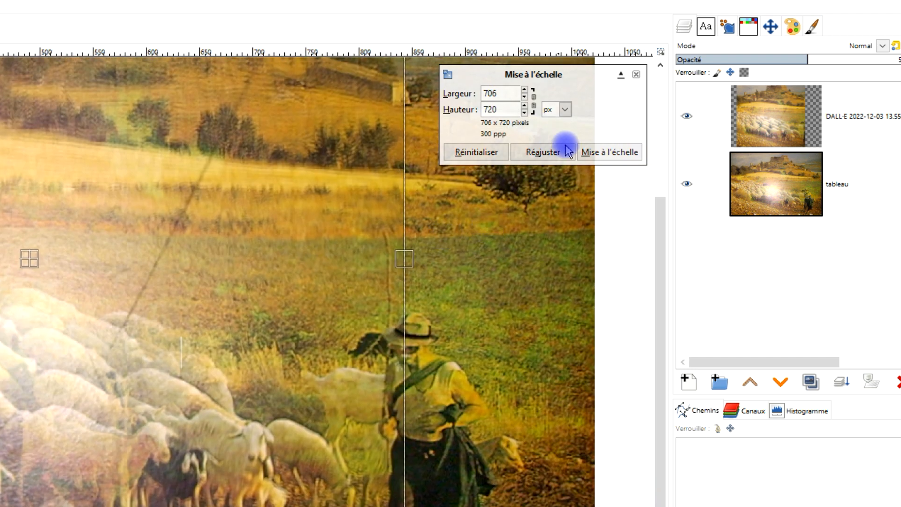
left_click(612, 153)
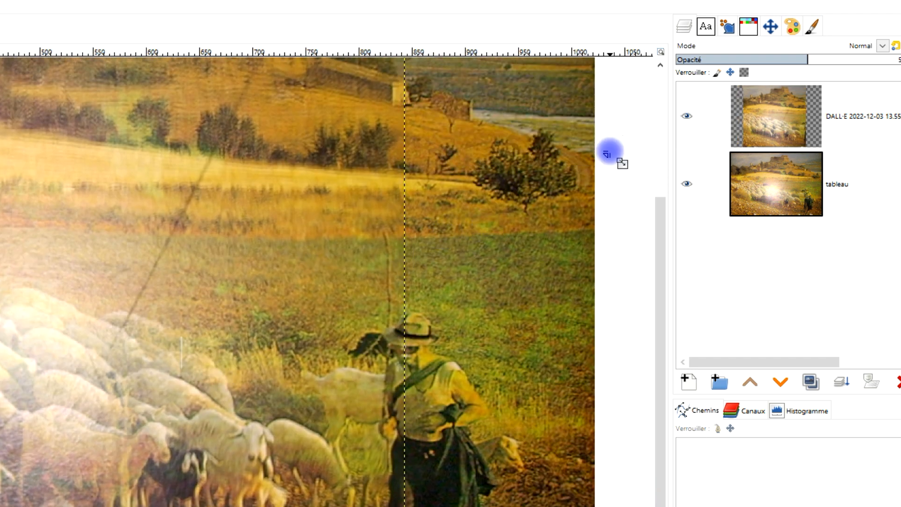
- Add a layer mask initialised to white (full opacity) to the generated DALL-E layer
scroll(197, 314, "down", 3)
scroll(256, 367, "up", 1)
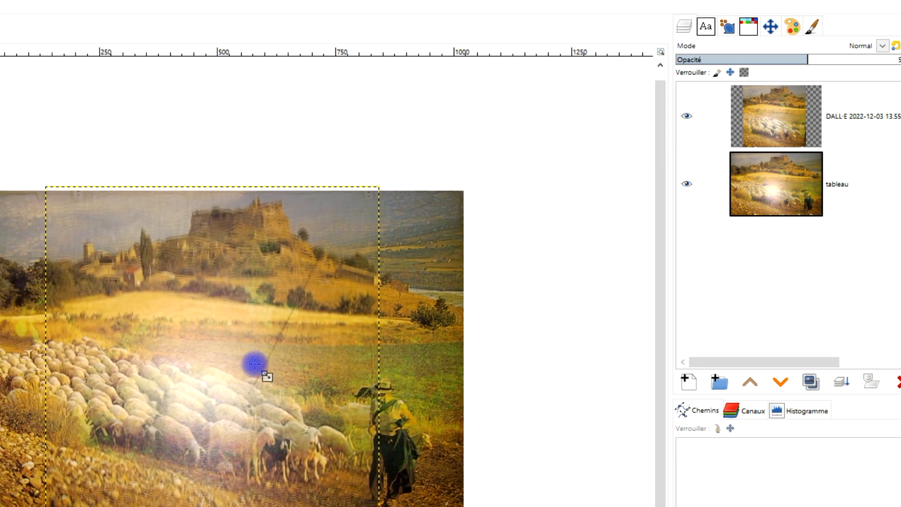
scroll(247, 362, "up", 1)
right_click(777, 121)
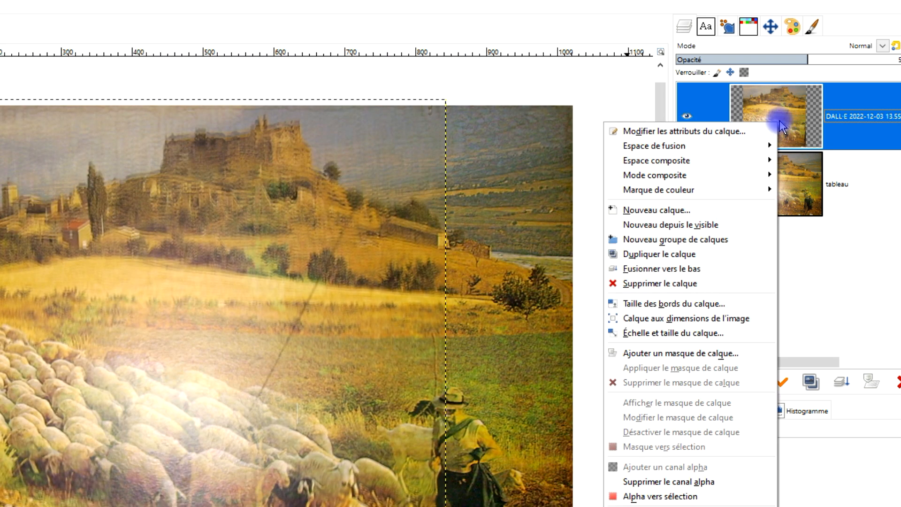
left_click(649, 360)
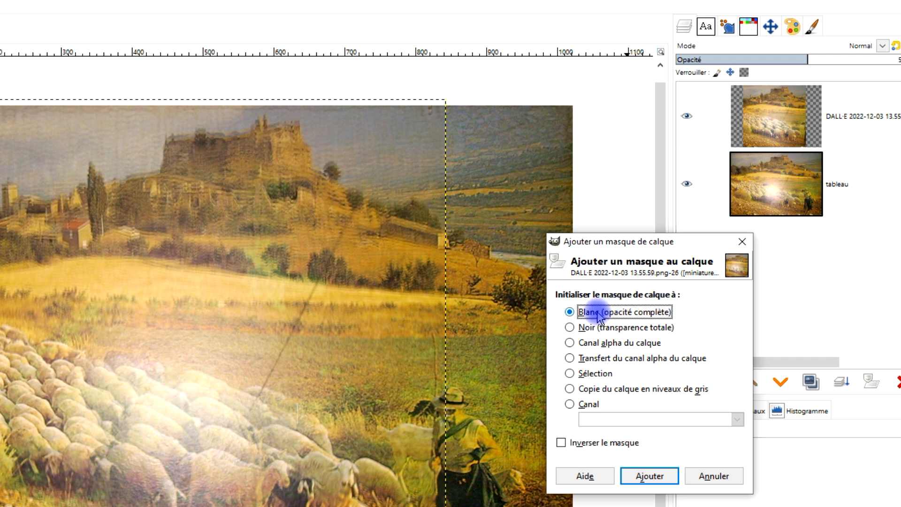
left_click(648, 476)
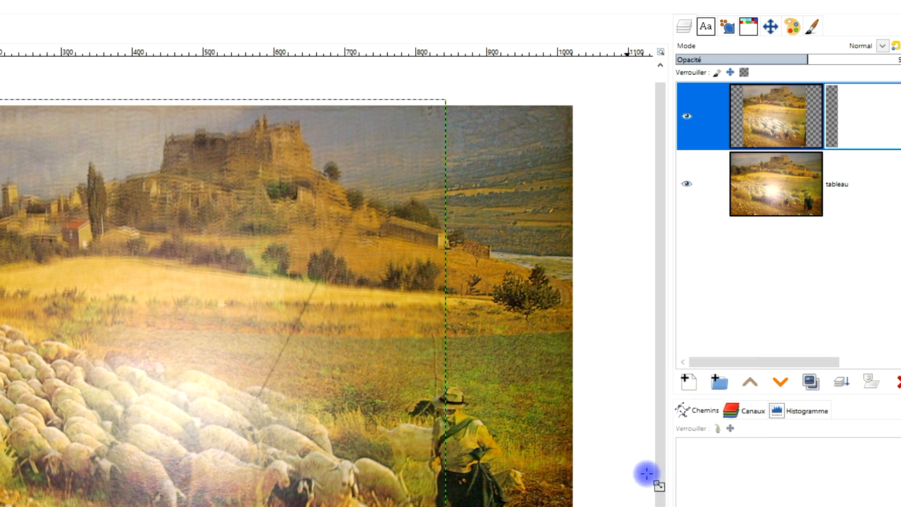
- Raise the generated layer's opacity to 100 and extend the layer to the image dimensions
left_click(827, 59)
left_click_drag(828, 59, 899, 59)
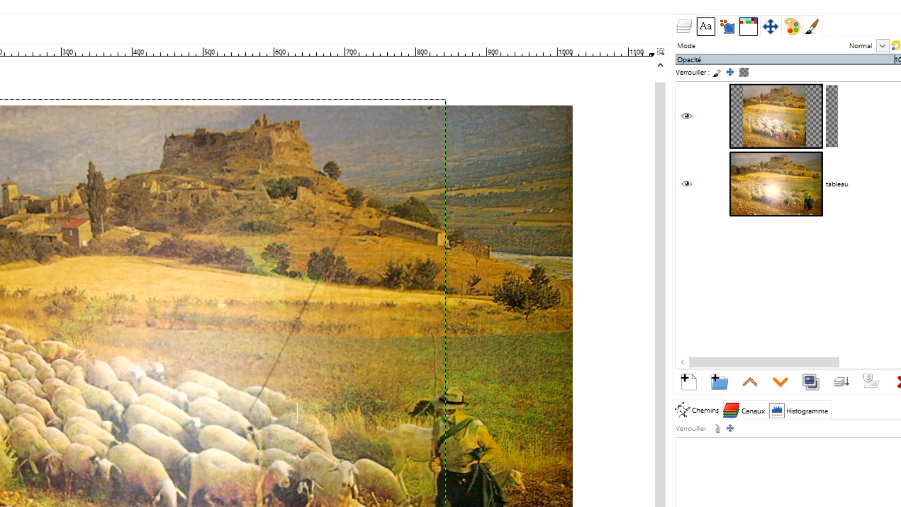
right_click(770, 123)
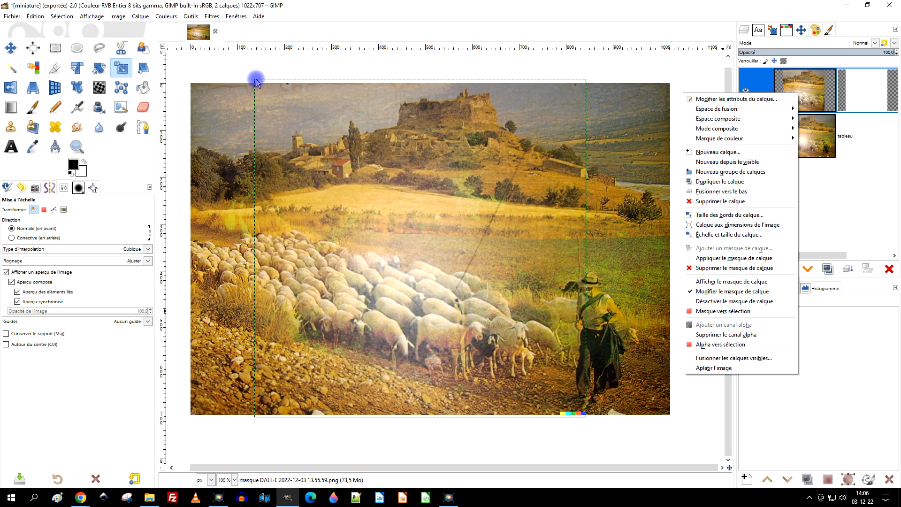
left_click(751, 226)
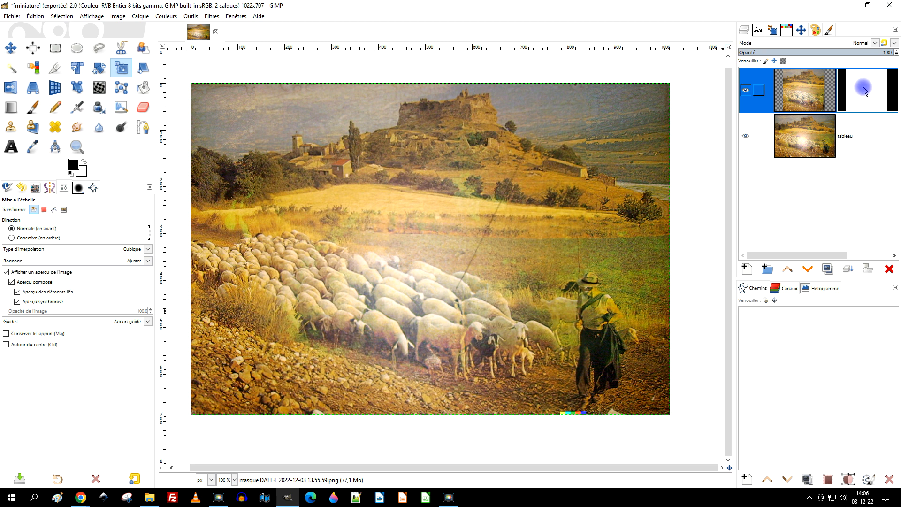
- Ready the Paintbrush with the 2. Hardness 075 brush and a black foreground for masking the generated layer
left_click(32, 112)
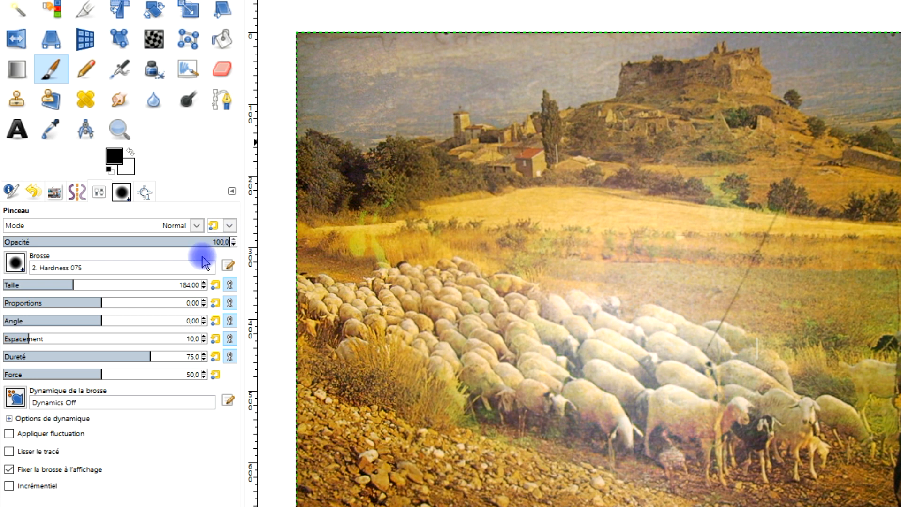
left_click(15, 263)
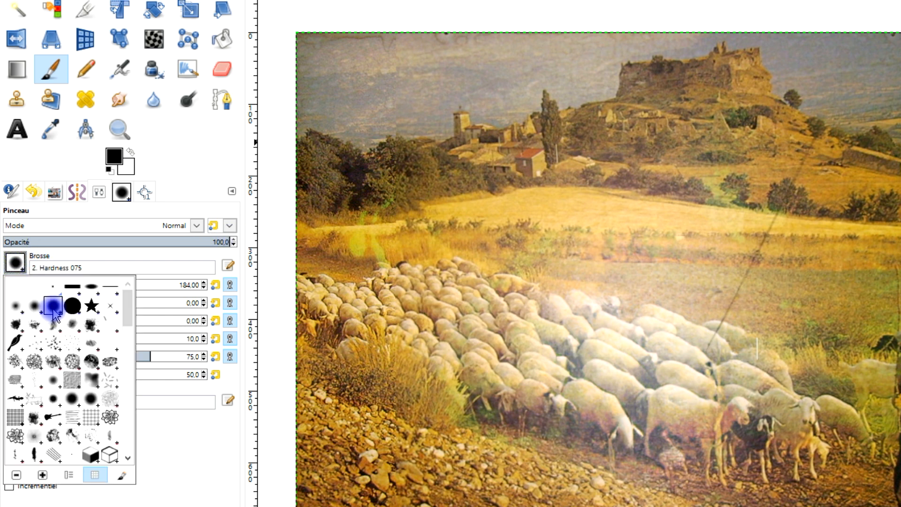
left_click(195, 162)
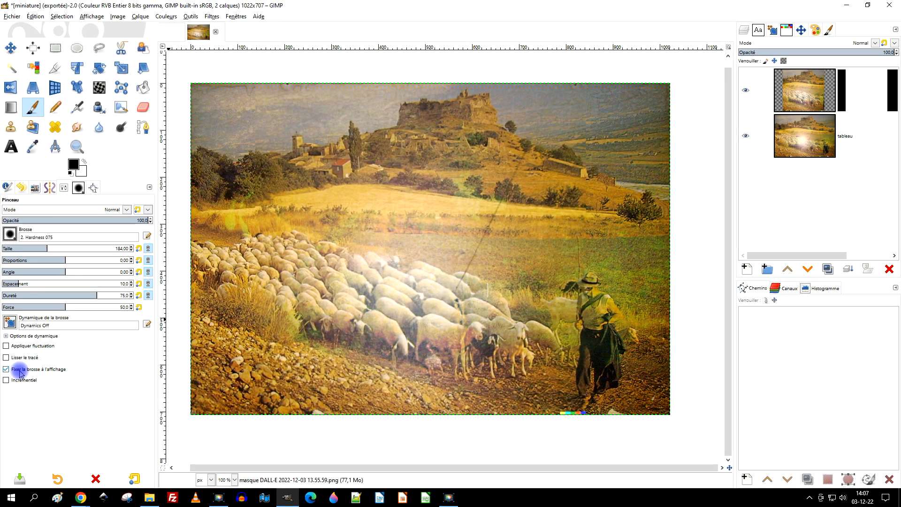
scroll(378, 234, "up", 2)
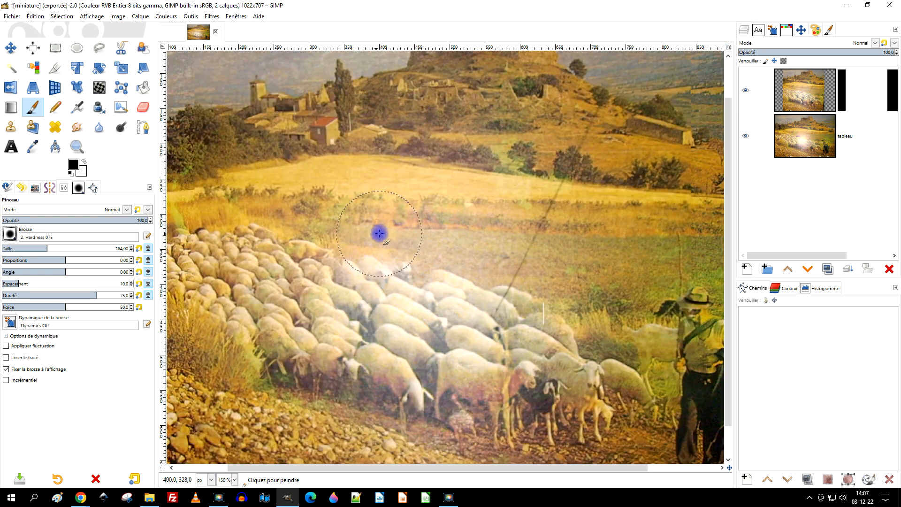
scroll(390, 229, "down", 2)
left_click_drag(491, 220, 462, 249)
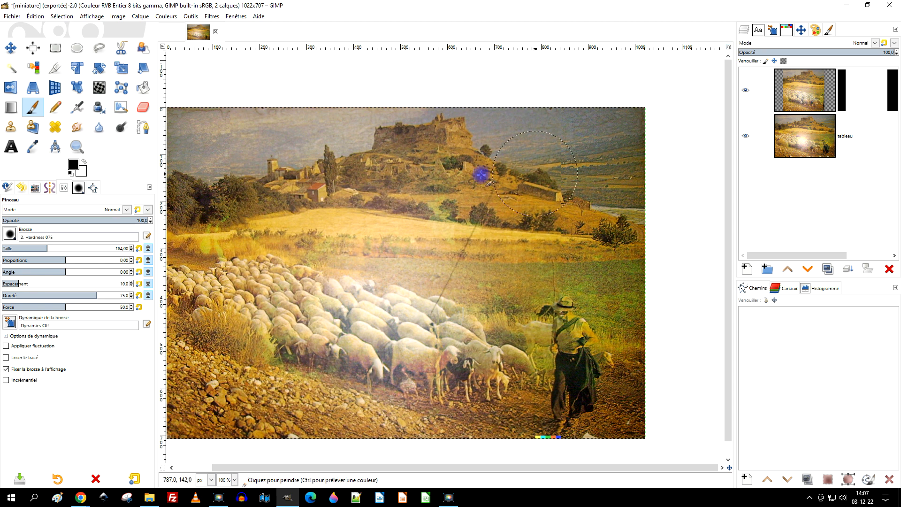
- Duplicate the generated layer together with its mask and make the copy's image the active target
left_click(814, 97)
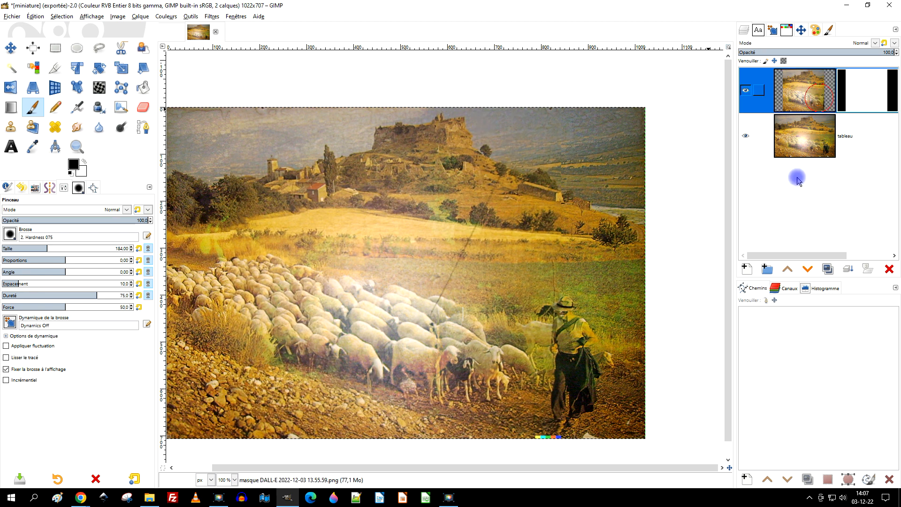
left_click(829, 272)
left_click(817, 100)
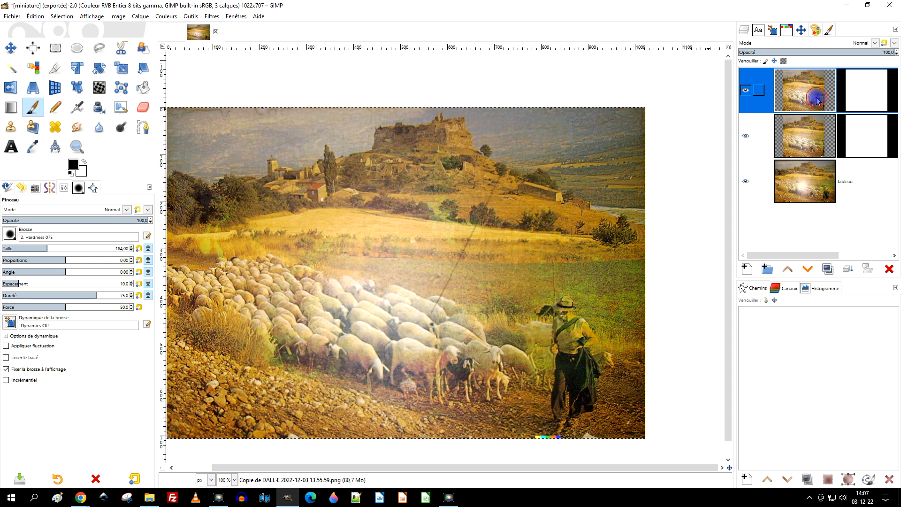
scroll(345, 305, "up", 1)
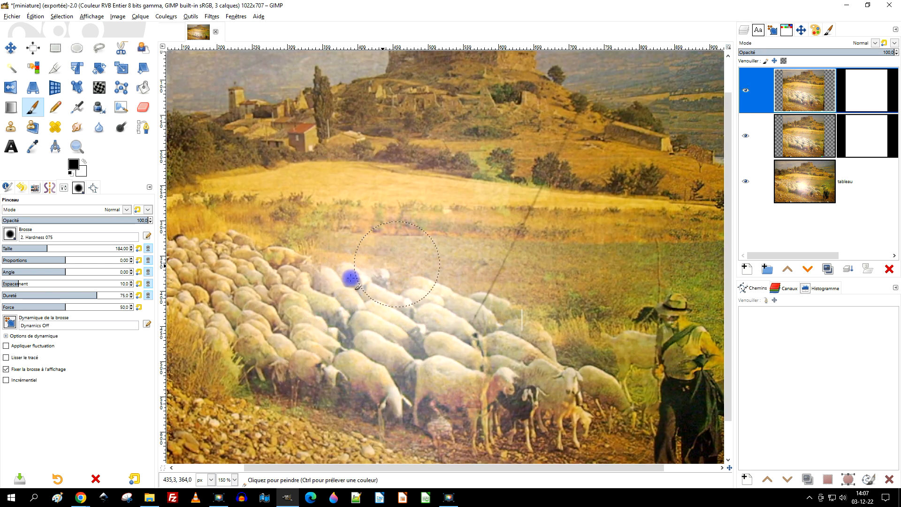
- Darken the duplicated layer with Curves, lowering the value midpoint at input 128 to output 97
left_click(166, 16)
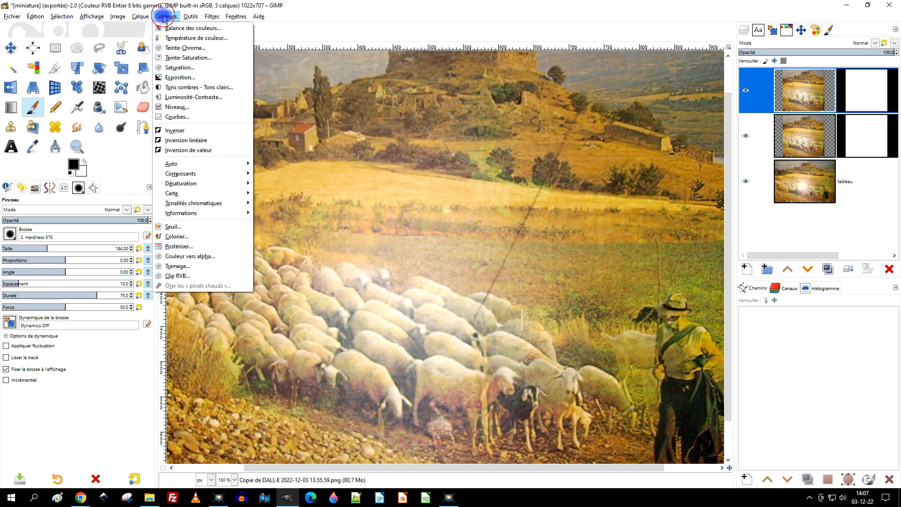
left_click(187, 118)
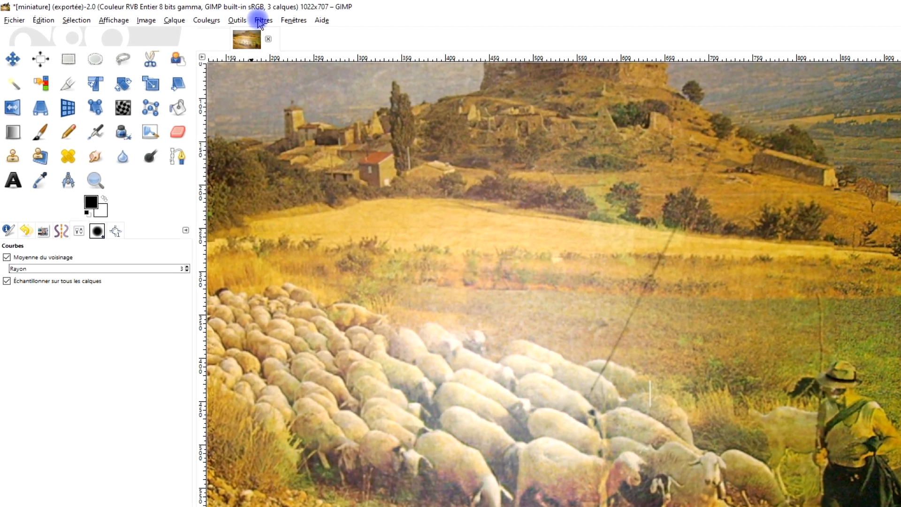
left_click(250, 19)
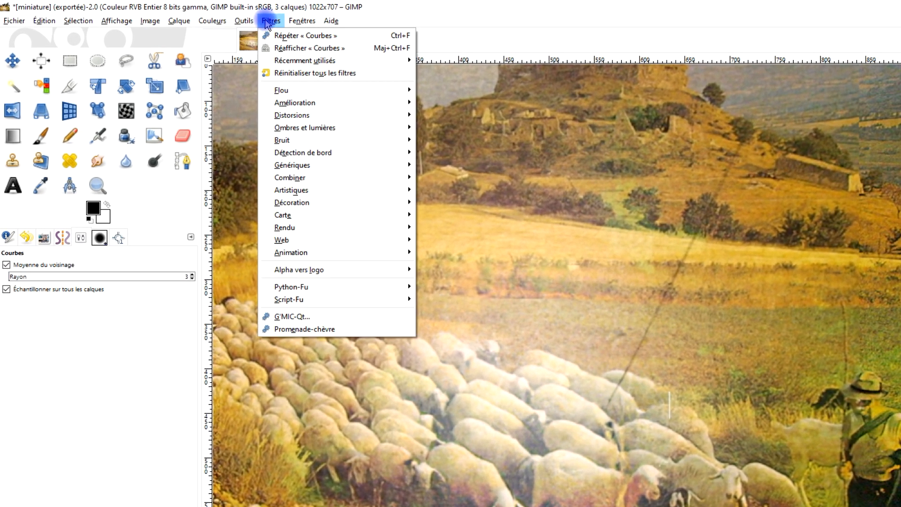
mouse_move(191, 18)
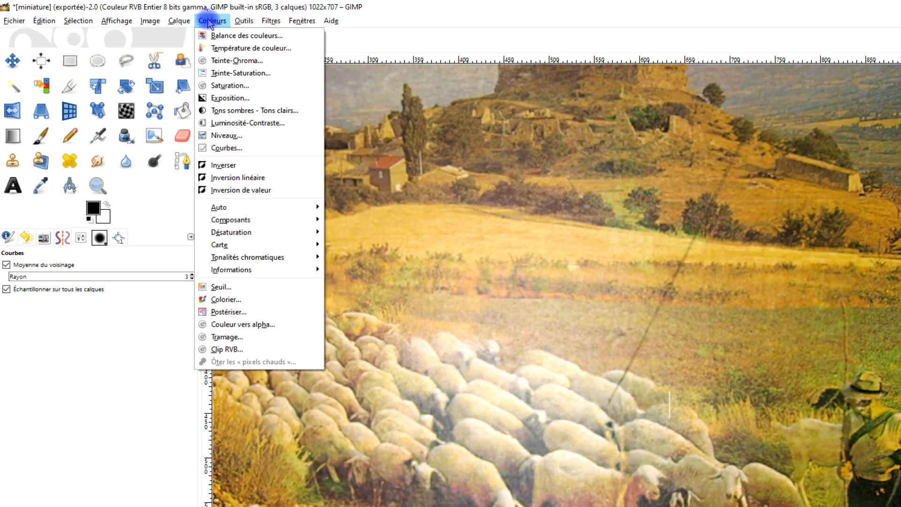
left_click(227, 149)
left_click_drag(163, 256, 170, 271)
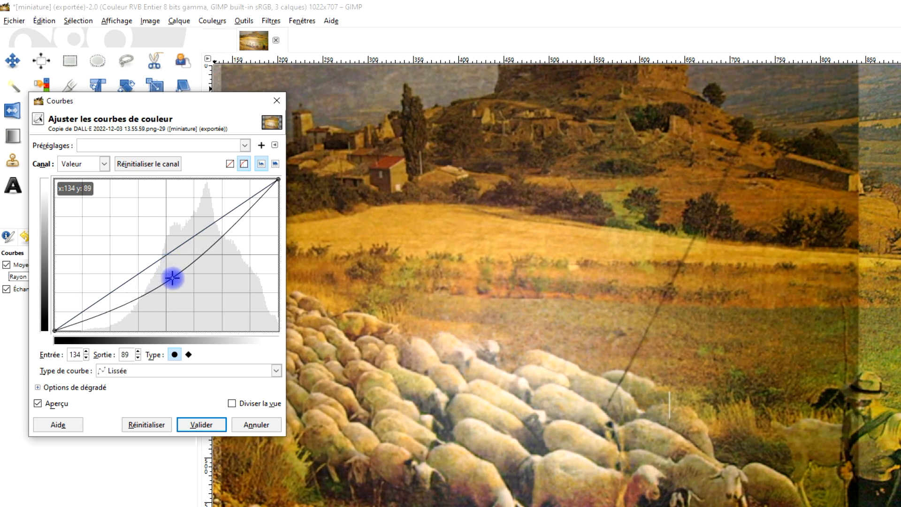
mouse_move(172, 277)
left_mouse_down()
mouse_move(165, 254)
mouse_move(167, 273)
left_mouse_up()
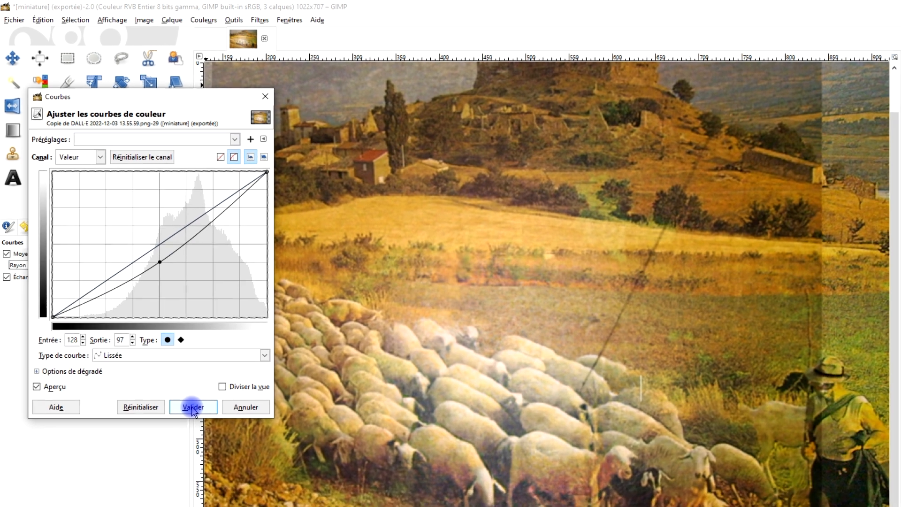
left_click(193, 408)
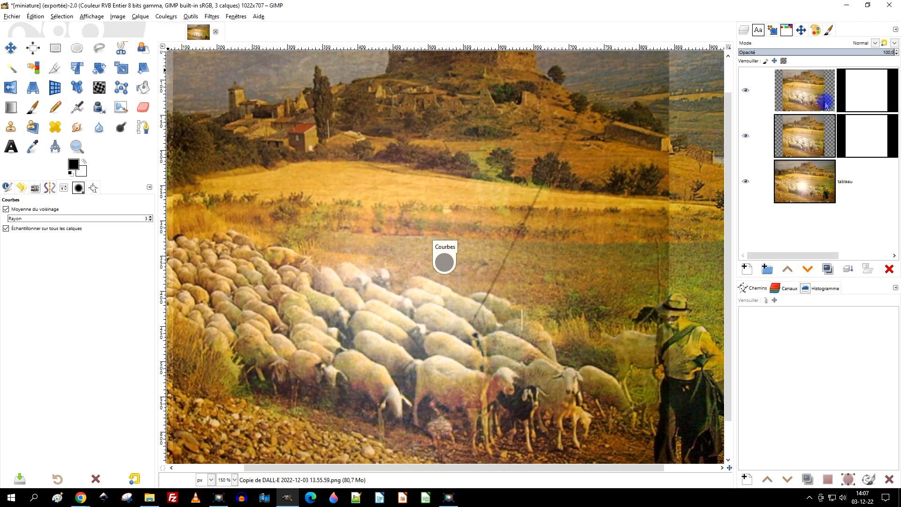
- Hide the undarkened generated layer and make the darkened copy's mask active for painting with the Paintbrush
left_click(837, 102)
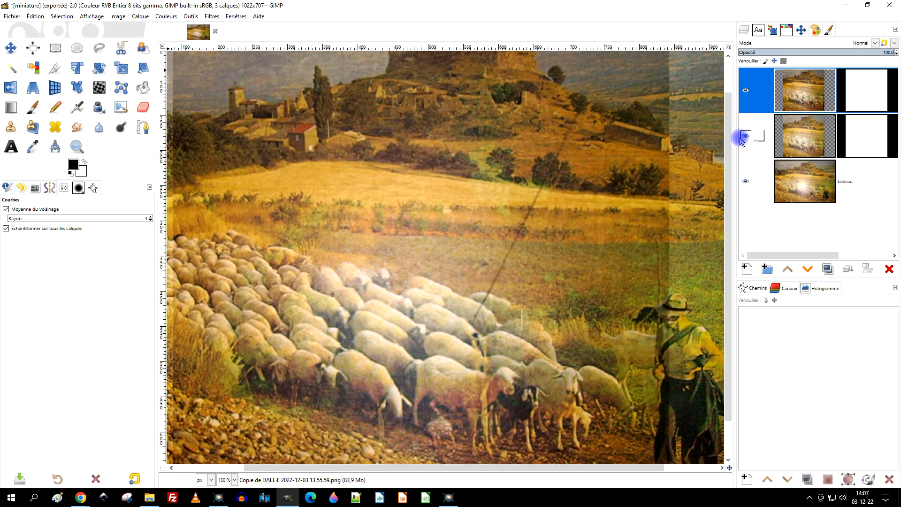
left_click(855, 100)
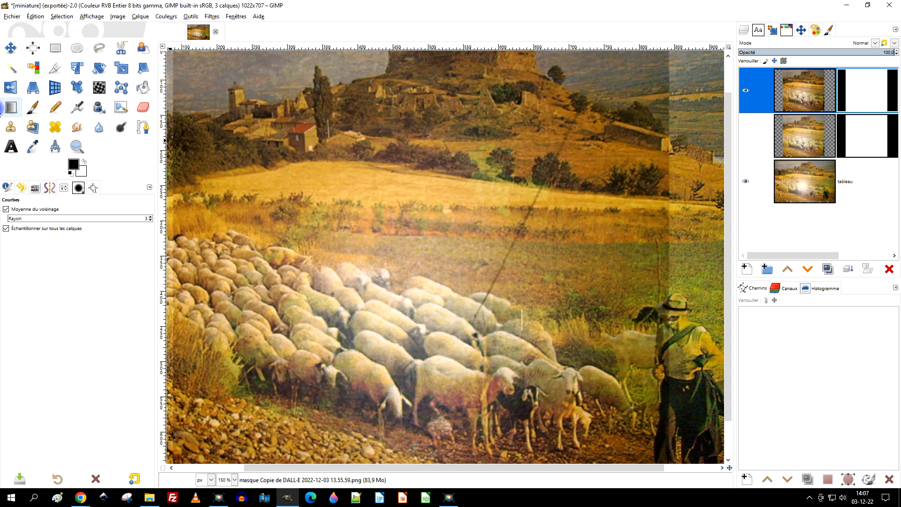
left_click(29, 109)
scroll(241, 136, "down", 2)
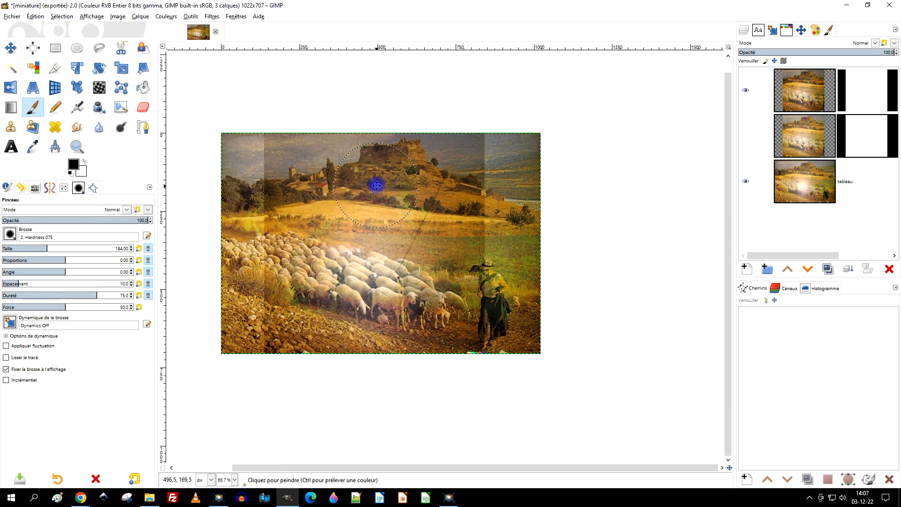
- Paint black on the darkened copy's mask over the castle, outer edges and shepherd, keeping only the flock area
mouse_move(446, 153)
left_mouse_down()
mouse_move(480, 157)
mouse_move(343, 151)
mouse_move(269, 165)
mouse_move(387, 173)
mouse_move(494, 198)
mouse_move(332, 174)
left_mouse_up()
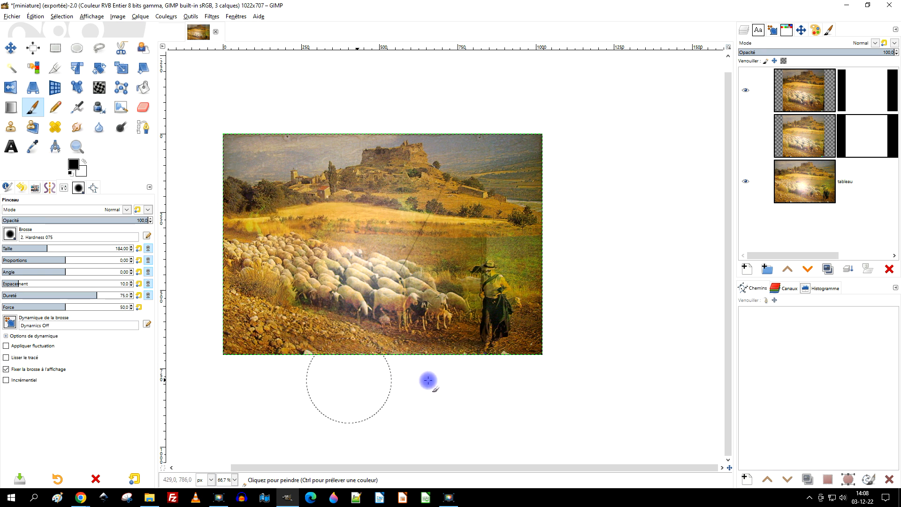
scroll(523, 362, "up", 2, "ctrl")
left_click_drag(428, 266, 428, 97)
mouse_move(473, 140)
left_mouse_down()
mouse_move(499, 267)
mouse_move(399, 120)
mouse_move(431, 262)
mouse_move(445, 274)
left_mouse_up()
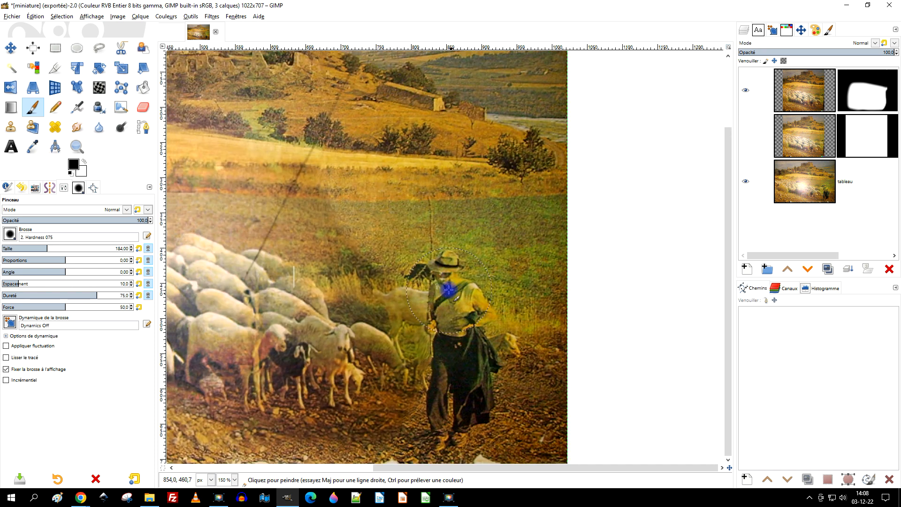
scroll(470, 296, "down", 2, "ctrl")
scroll(515, 295, "up", 1, "ctrl")
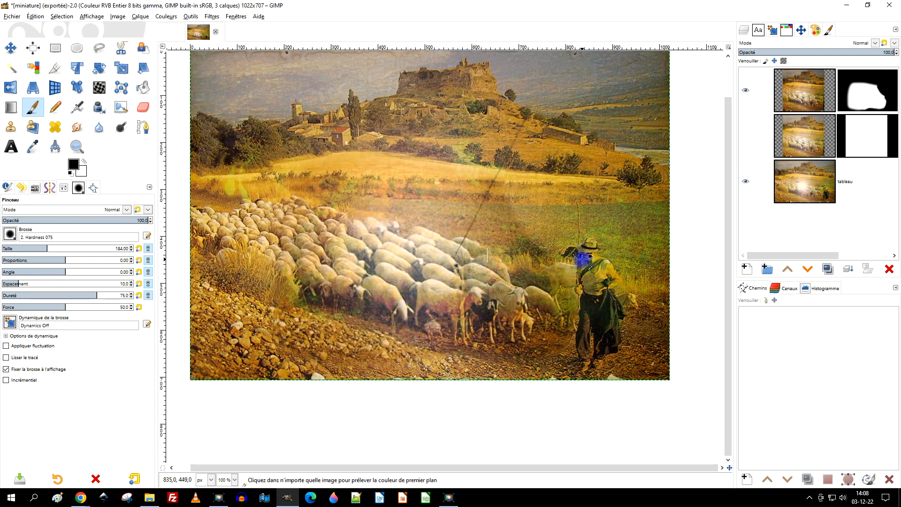
- Reduce the Paintbrush opacity to 37.8, and further still, for softer retouching of the darkened copy's mask
scroll(564, 317, "up", 2, "ctrl")
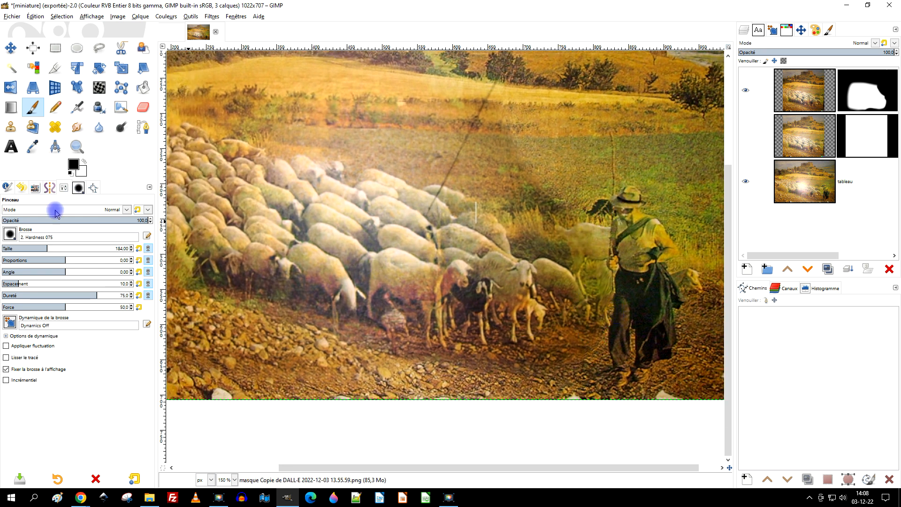
left_click(57, 220)
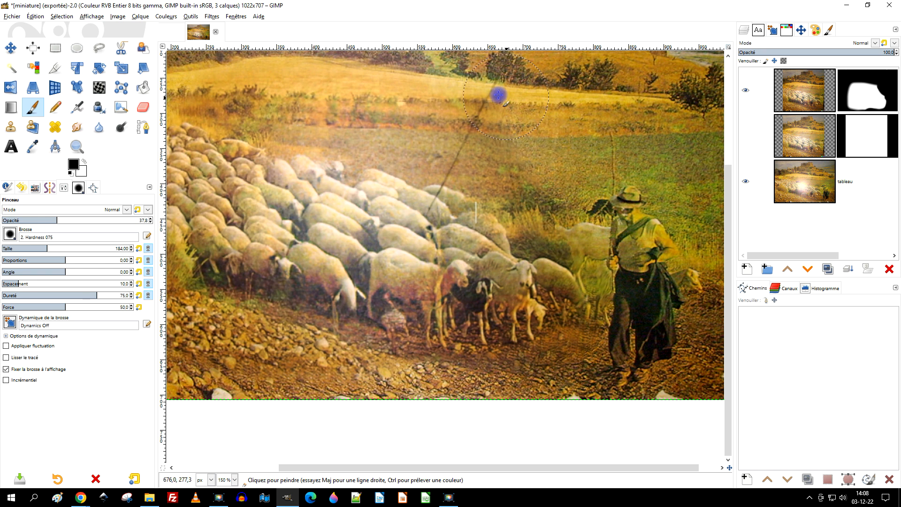
left_click(24, 220)
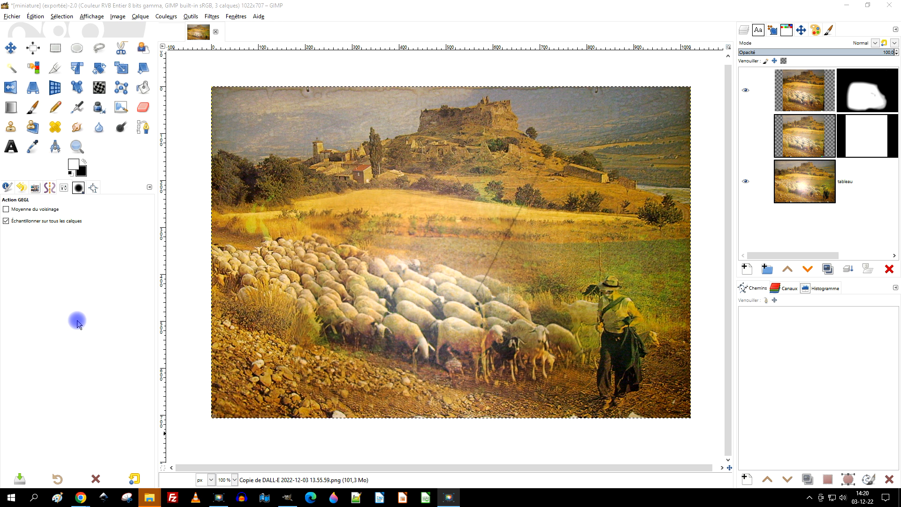
- Enlarge the view of the whole painting to examine how the masked copy blends with the original
left_click(77, 147)
left_click_drag(207, 83, 694, 423)
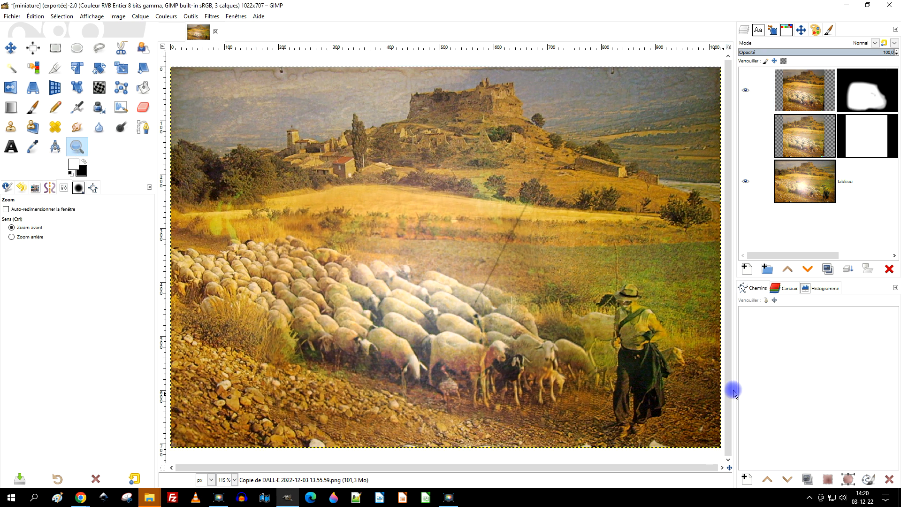
scroll(626, 391, "down", 2)
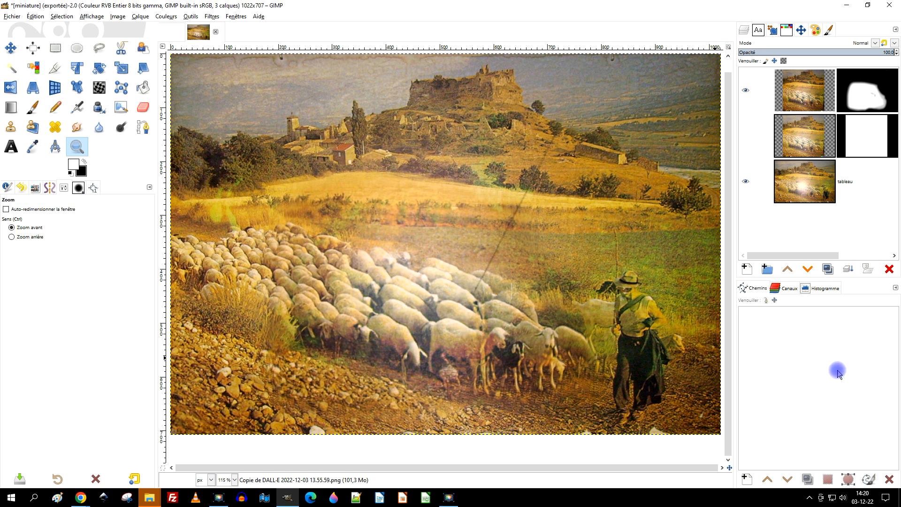